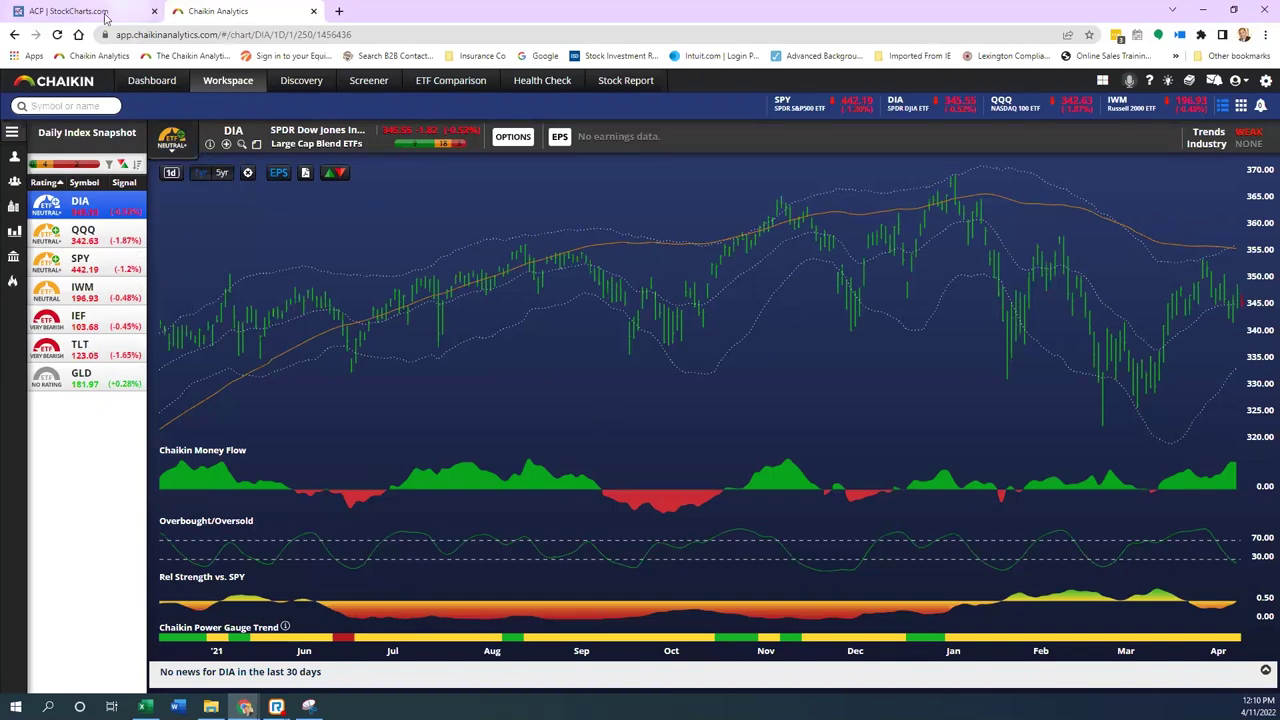
Step: Switch to StockCharts and chart the SMH:SPY ratio with a slightly compressed price scale
{"action": "left_click", "coordinate": [75, 11]}
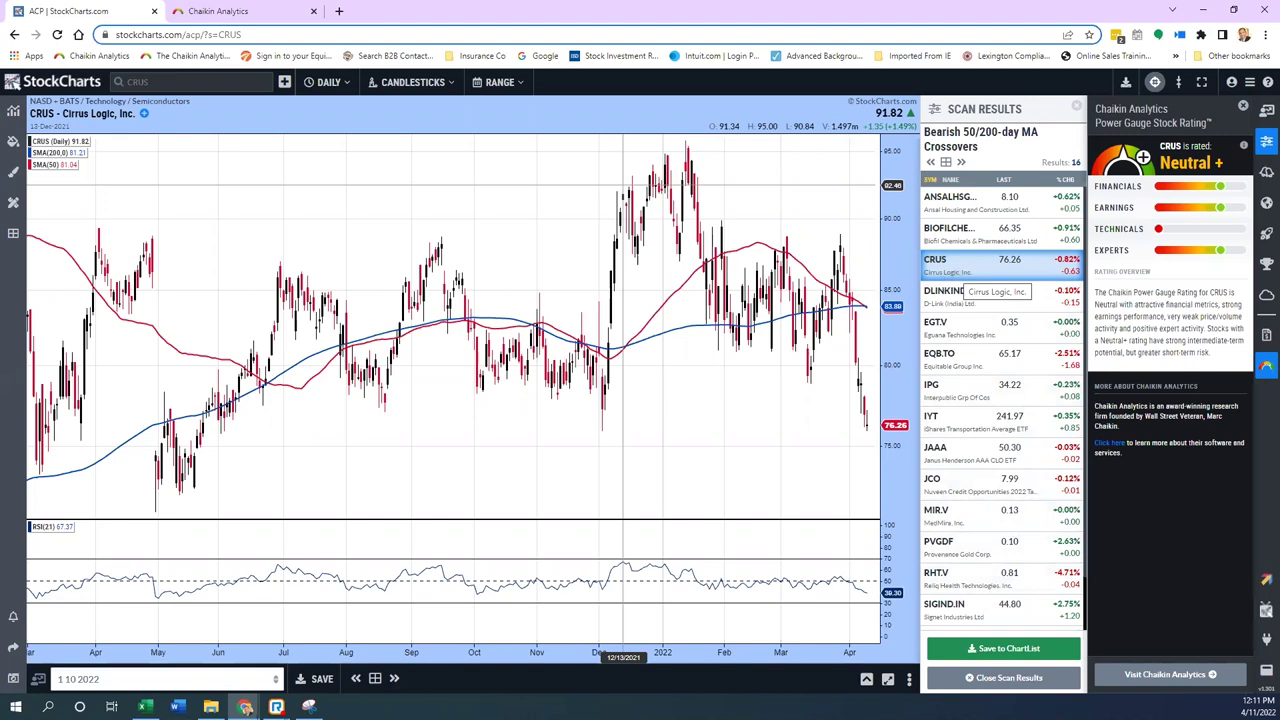
{"action": "left_click", "coordinate": [157, 83]}
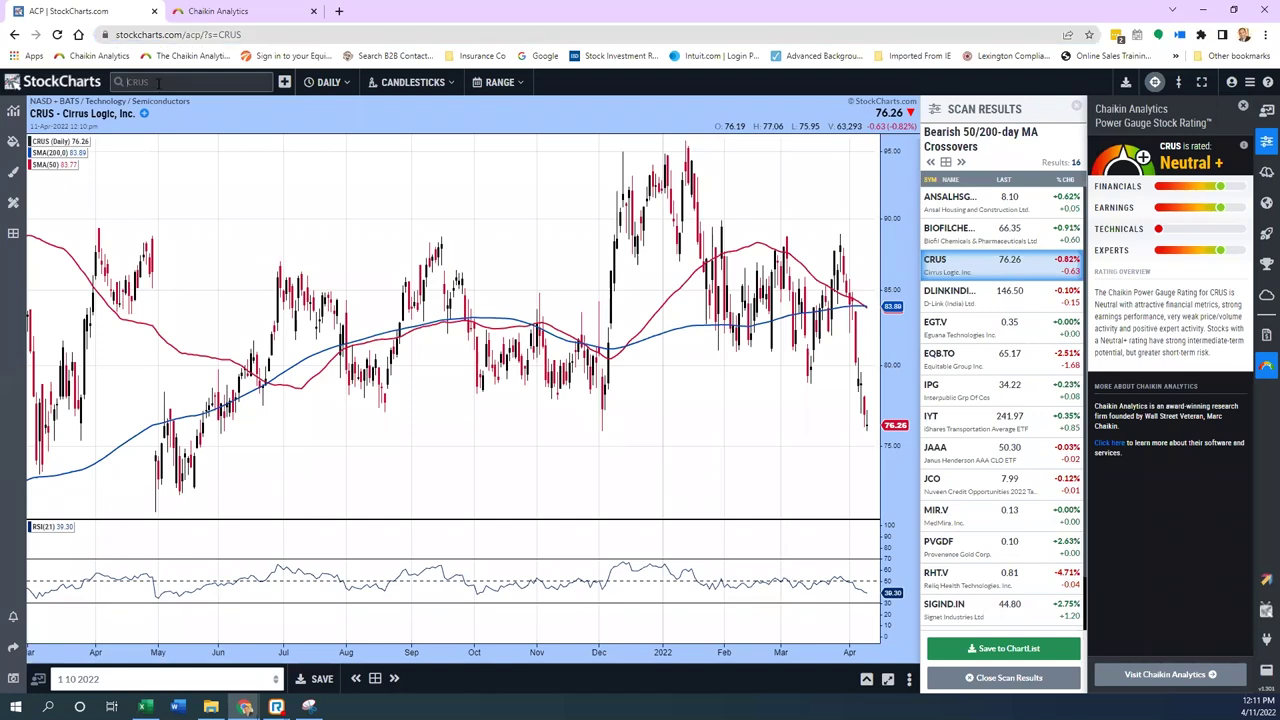
{"action": "type", "text": "smh"}
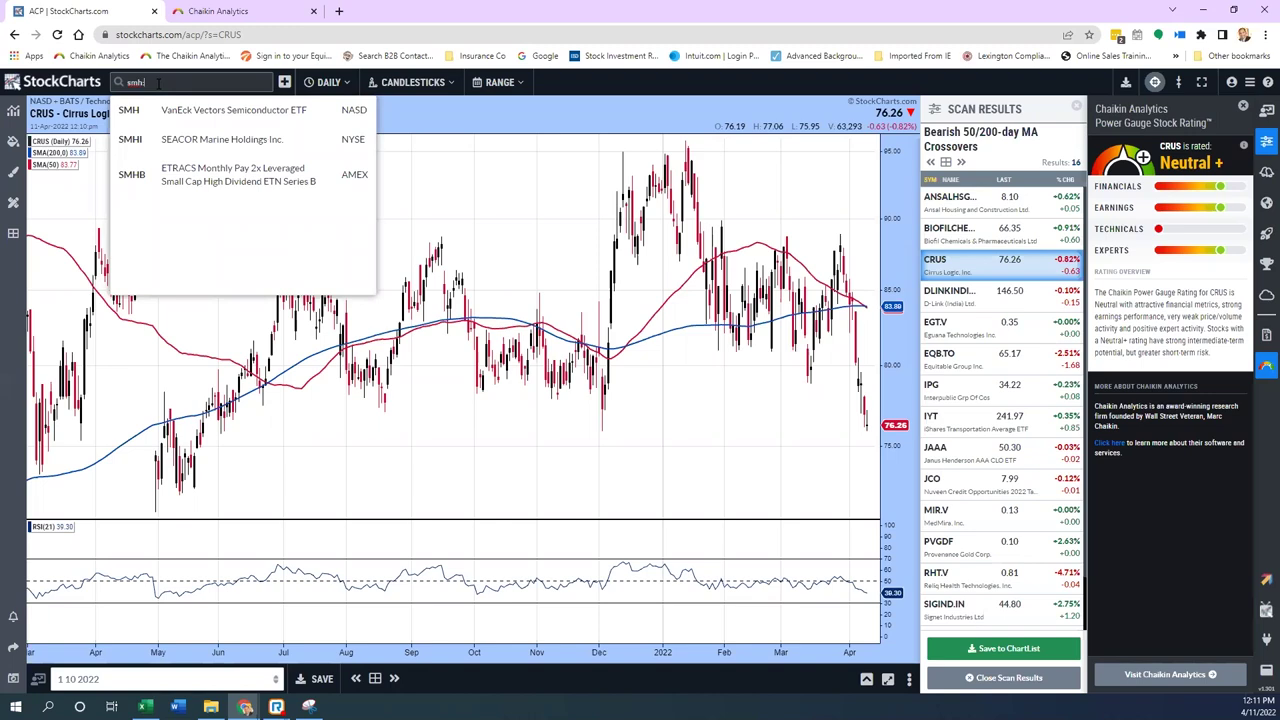
{"action": "type", "text": "a"}
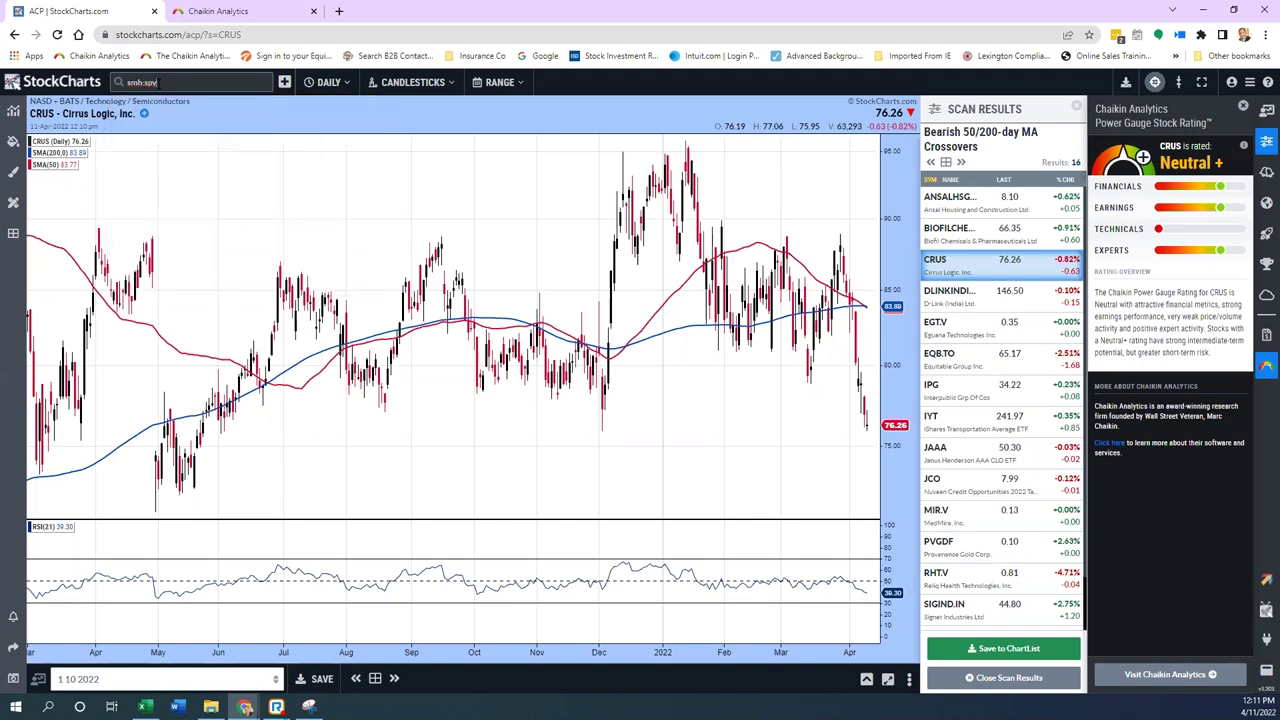
{"action": "type", "text": "spy"}
{"action": "key", "text": "Return"}
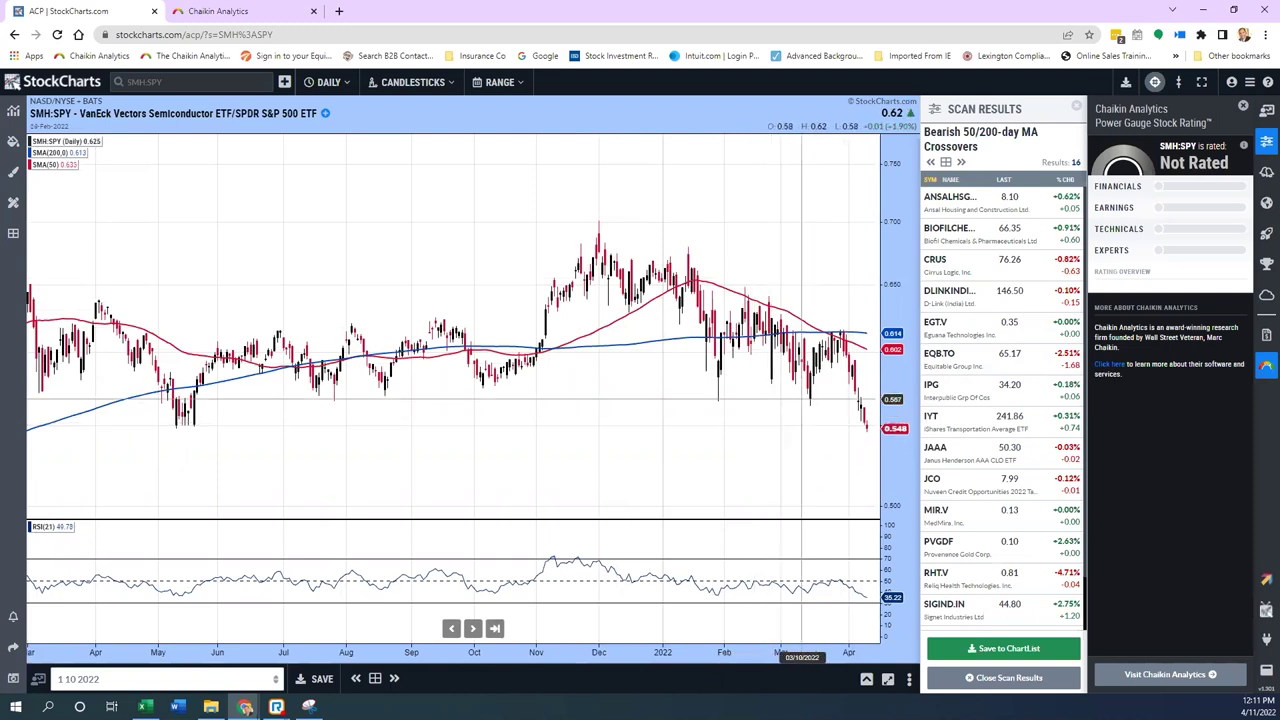
{"action": "left_click_drag", "start_coordinate": [910, 280], "coordinate": [902, 310]}
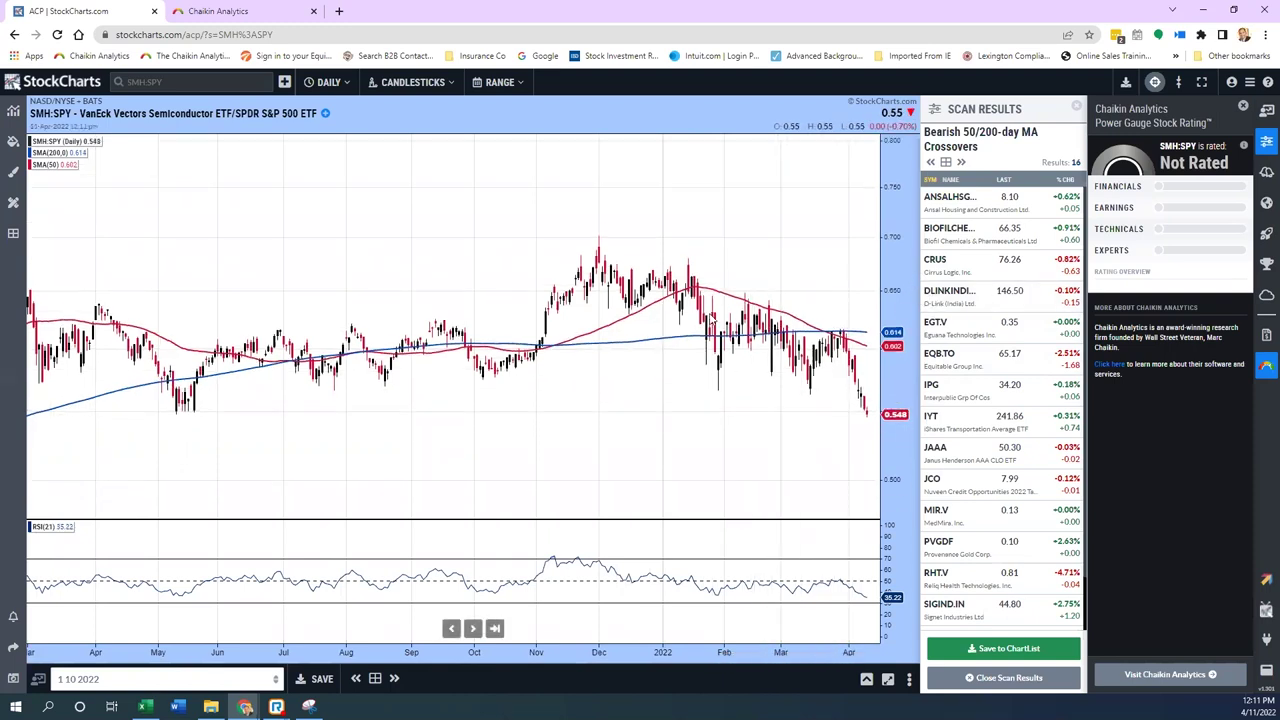
Step: Chart the VanEck Vectors Semiconductor ETF (SMH) on its own and extend the visible history back to the start of 2021
{"action": "left_click", "coordinate": [181, 82]}
{"action": "type", "text": "smh"}
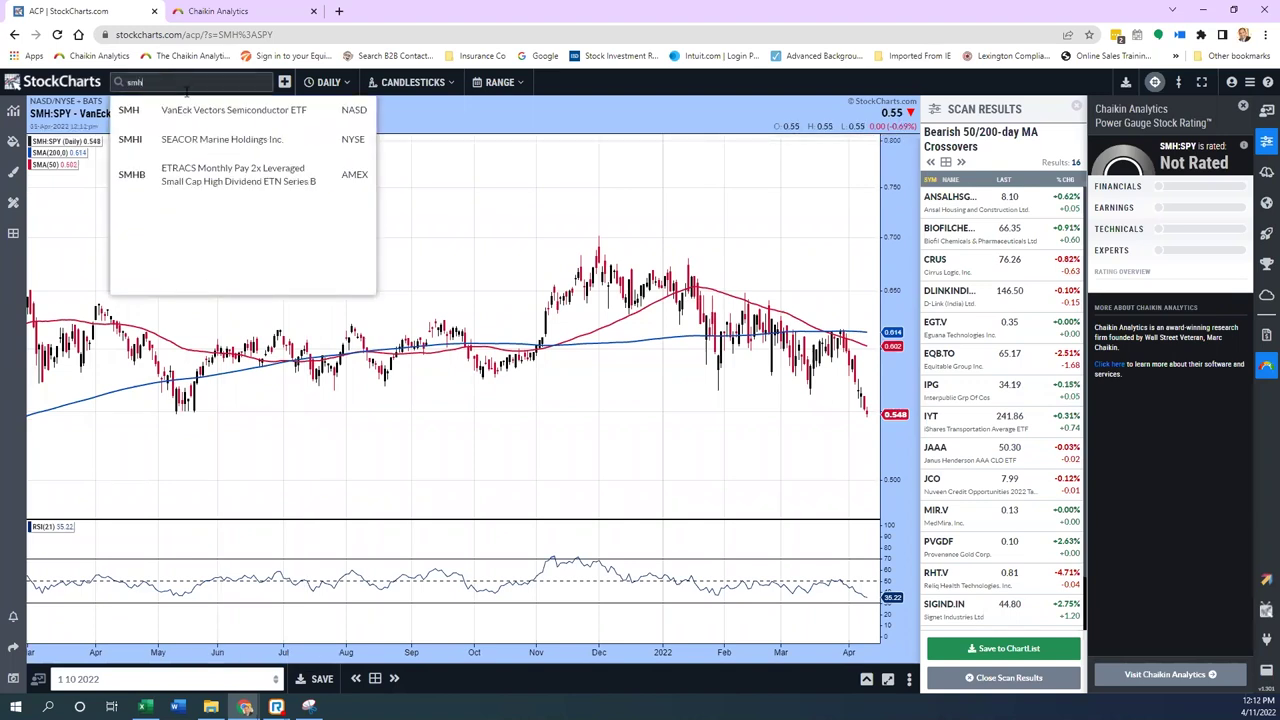
{"action": "left_click", "coordinate": [188, 111]}
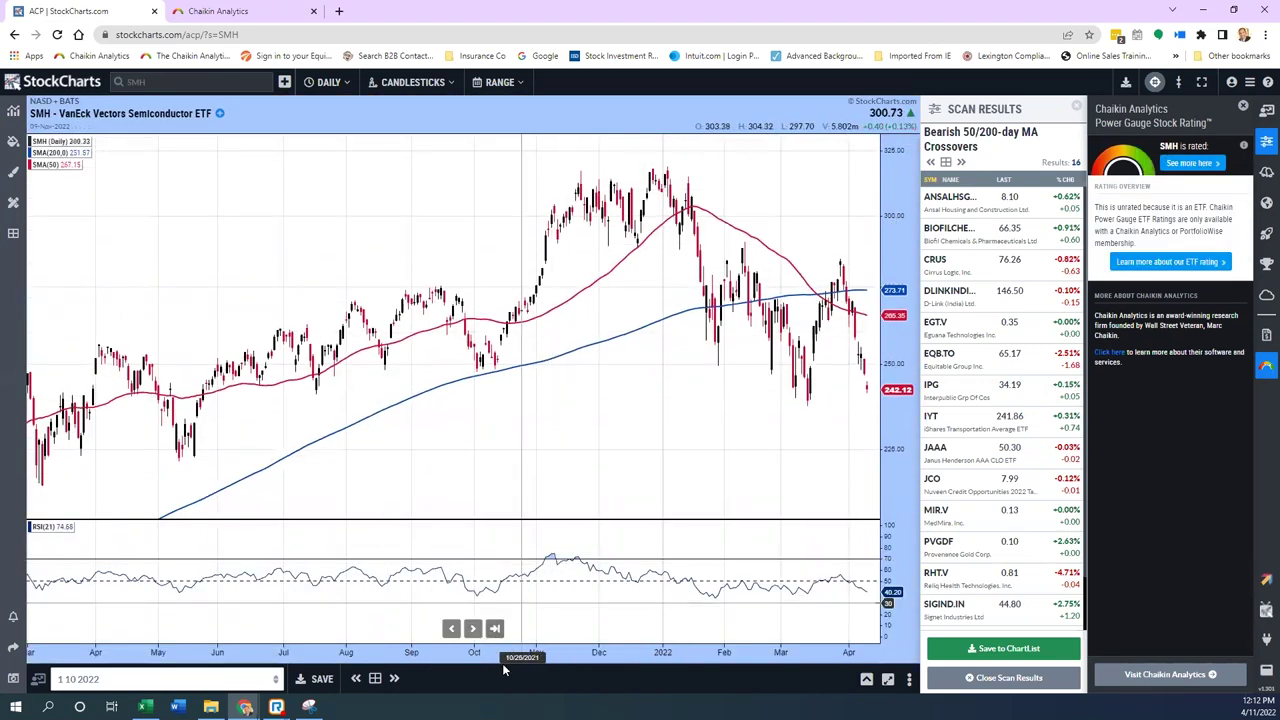
{"action": "scroll", "coordinate": [527, 300], "scroll_direction": "down", "scroll_amount": 3}
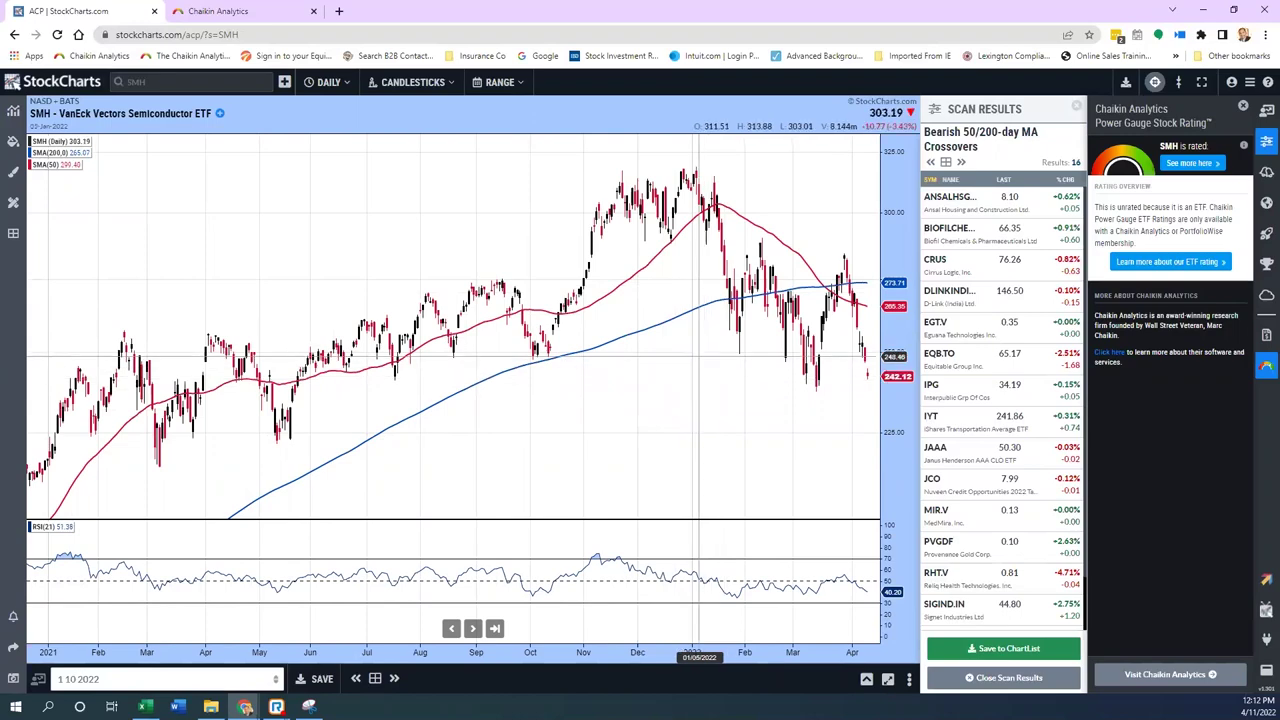
Step: Chart CRUS from the bearish 50/200-day MA crossover scan results and compress its price scale
{"action": "left_click", "coordinate": [975, 270]}
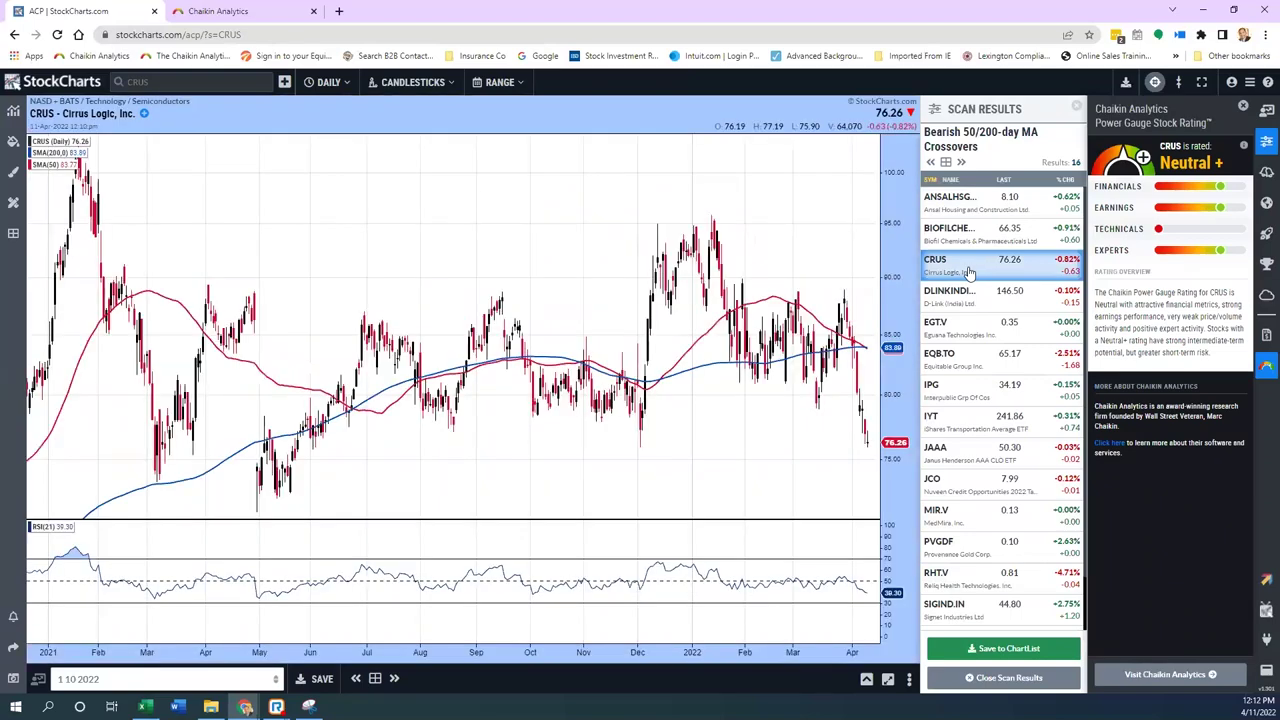
{"action": "left_click_drag", "start_coordinate": [884, 385], "coordinate": [875, 354]}
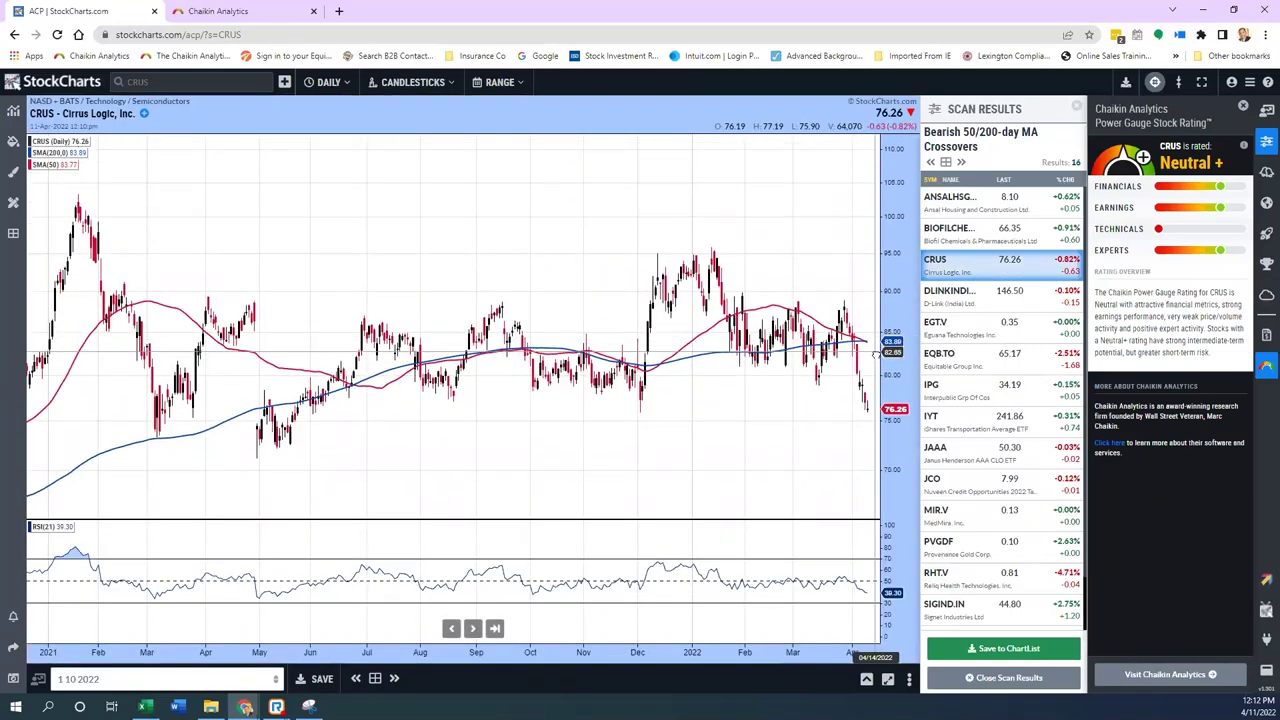
Step: Switch to Chaikin Analytics and load the chart for Cirrus Logic (CRUS)
{"action": "left_click", "coordinate": [203, 10]}
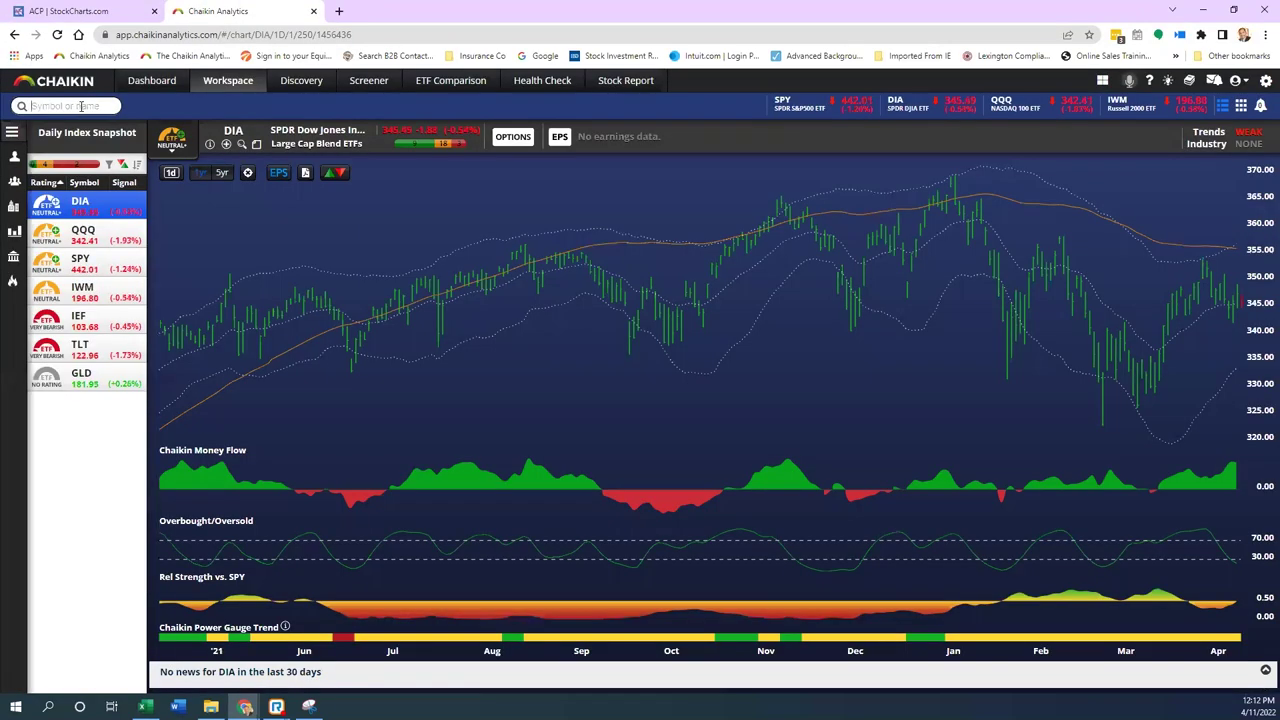
{"action": "type", "text": "ci"}
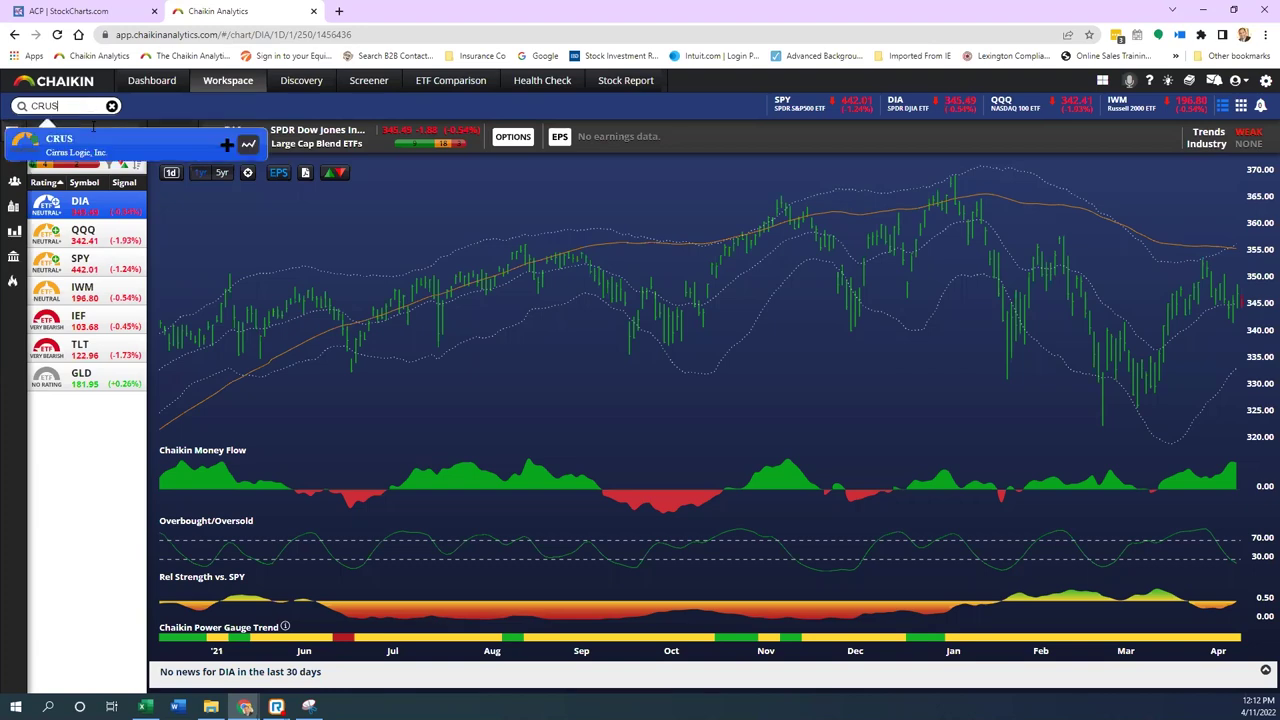
{"action": "left_click", "coordinate": [98, 139]}
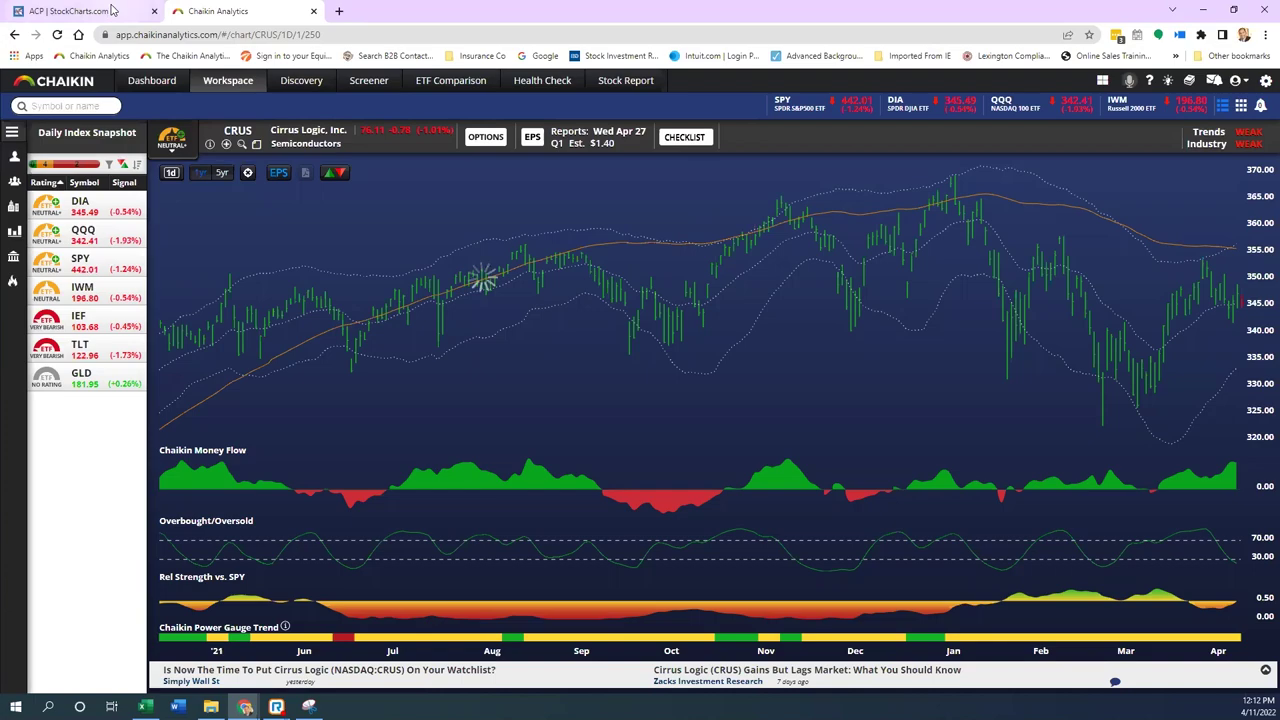
Step: Return to StockCharts, and hide and reopen the Chaikin Power Gauge rating beside the CRUS chart
{"action": "left_click", "coordinate": [112, 10]}
{"action": "left_click", "coordinate": [1264, 367]}
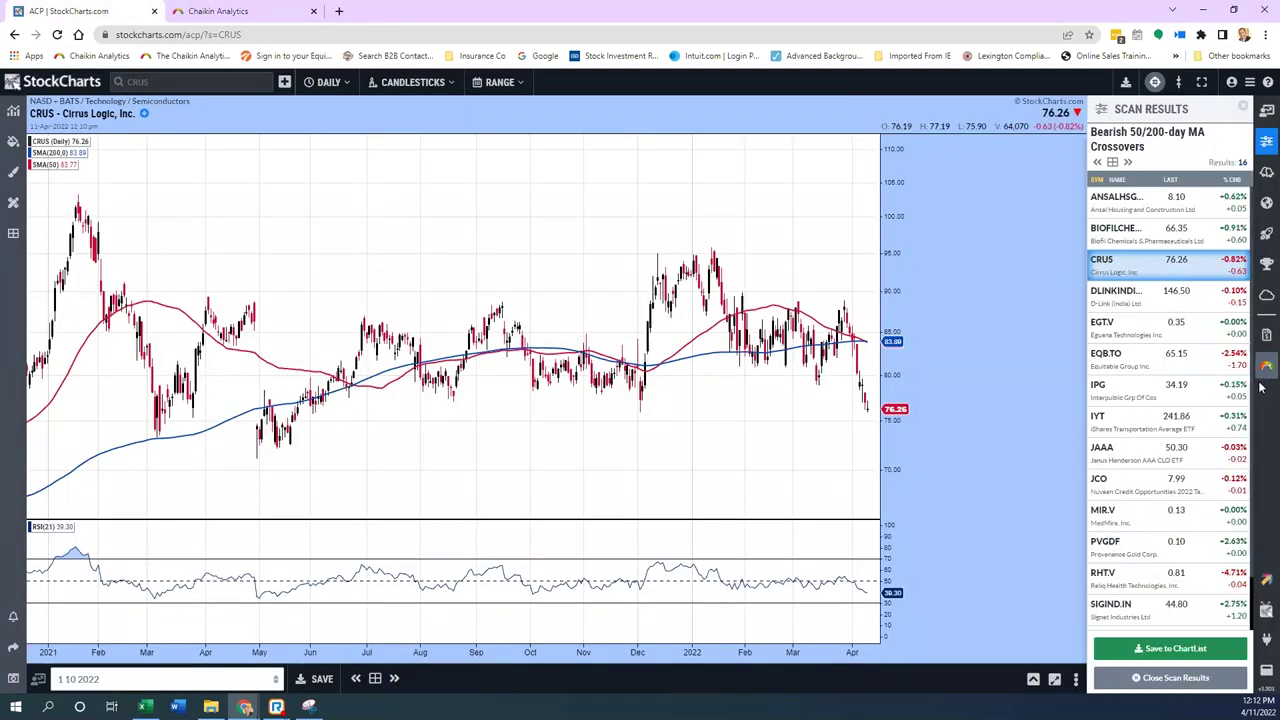
{"action": "left_click", "coordinate": [1264, 370]}
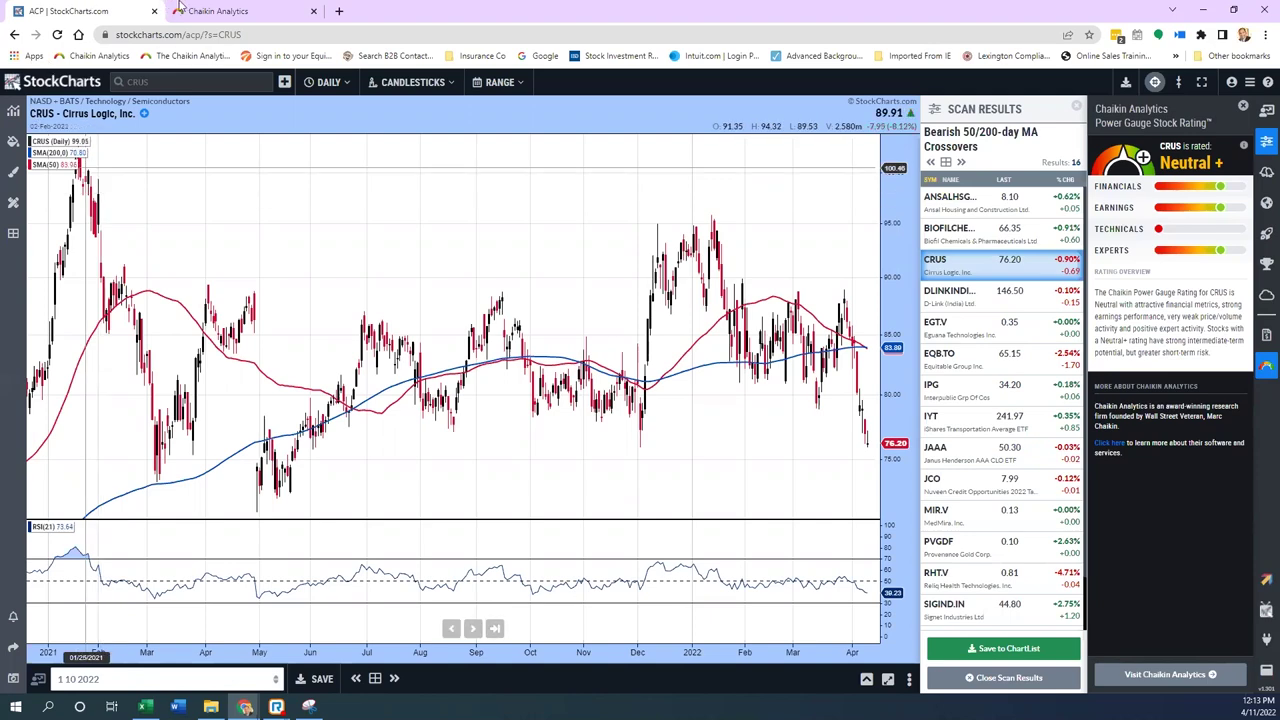
Step: Switch to Chaikin Analytics and inspect the CRUS chart's data for Apr 05 2022, closing the data box when done
{"action": "left_click", "coordinate": [219, 11]}
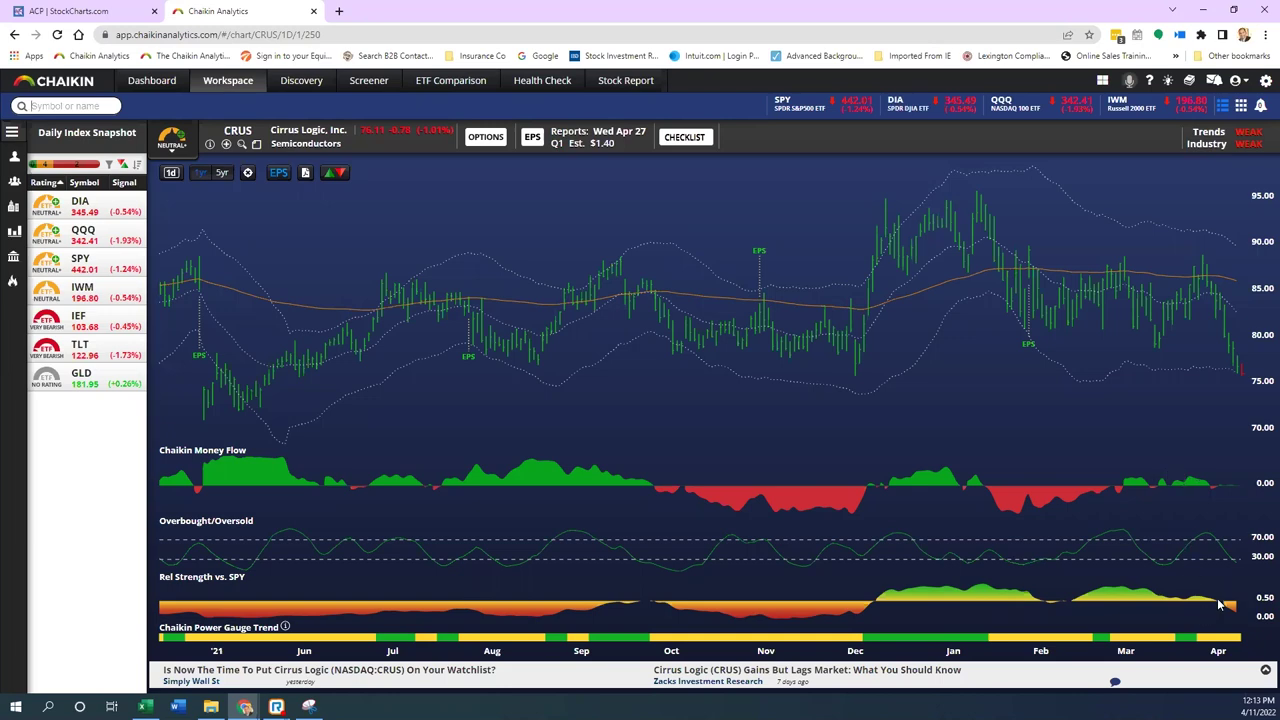
{"action": "left_click", "coordinate": [1212, 313]}
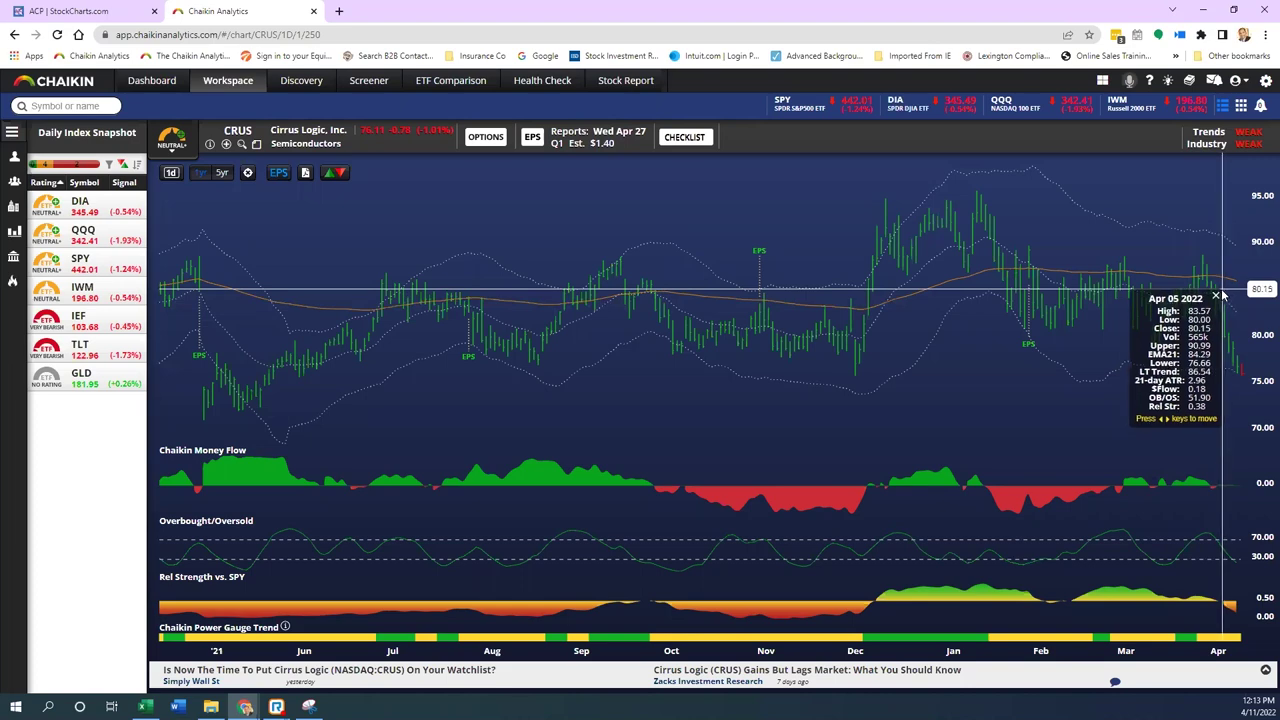
{"action": "left_click", "coordinate": [1216, 296]}
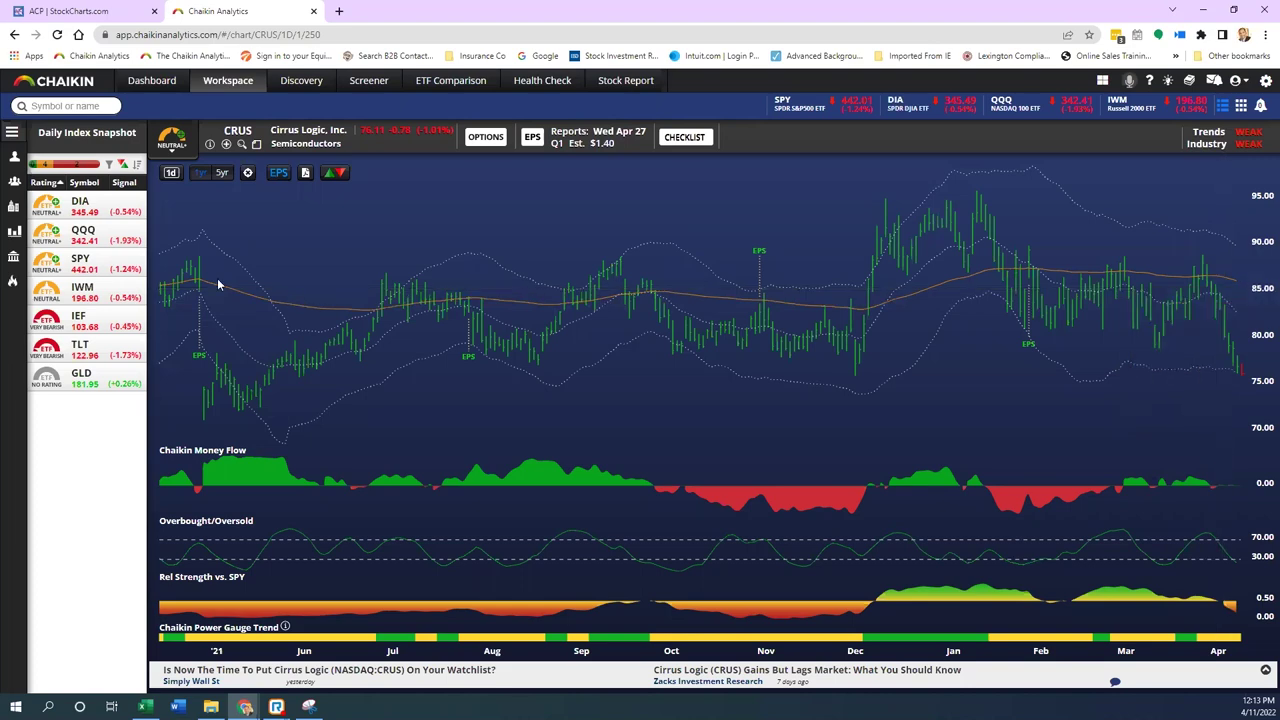
Step: Switch to StockCharts and chart the CRUS:SPY ratio
{"action": "left_click", "coordinate": [90, 12]}
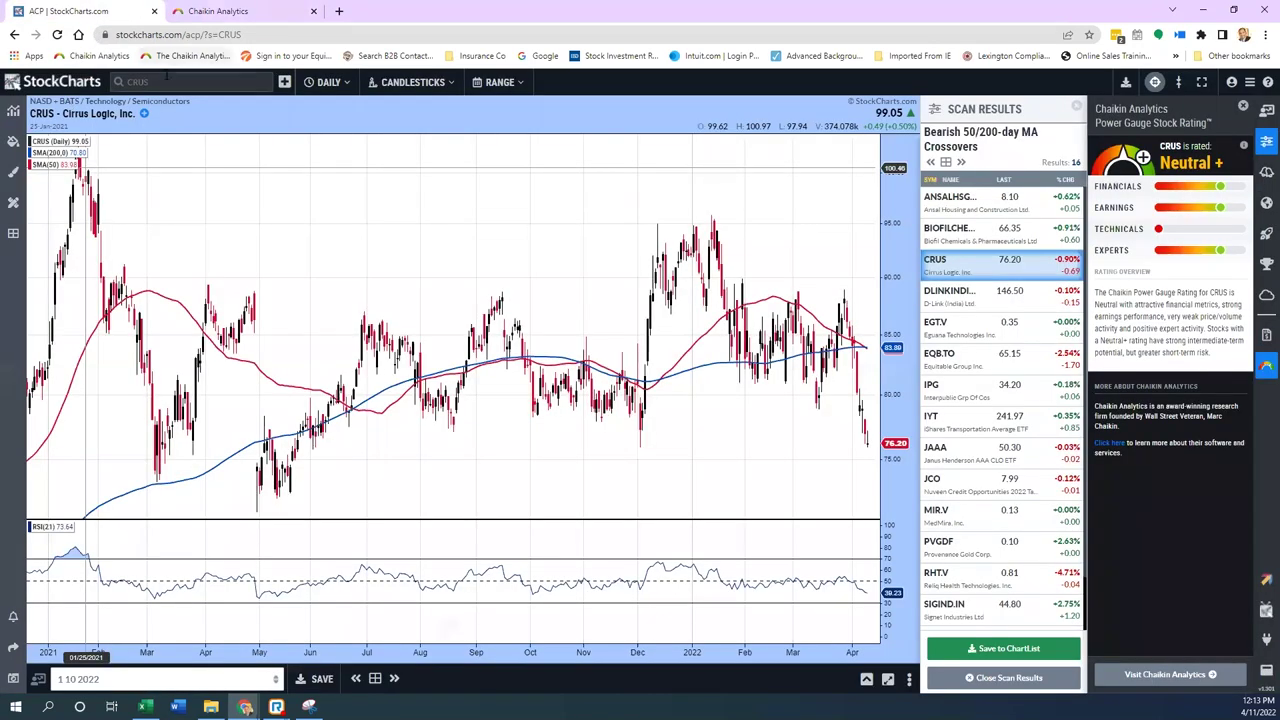
{"action": "type", "text": "crus"}
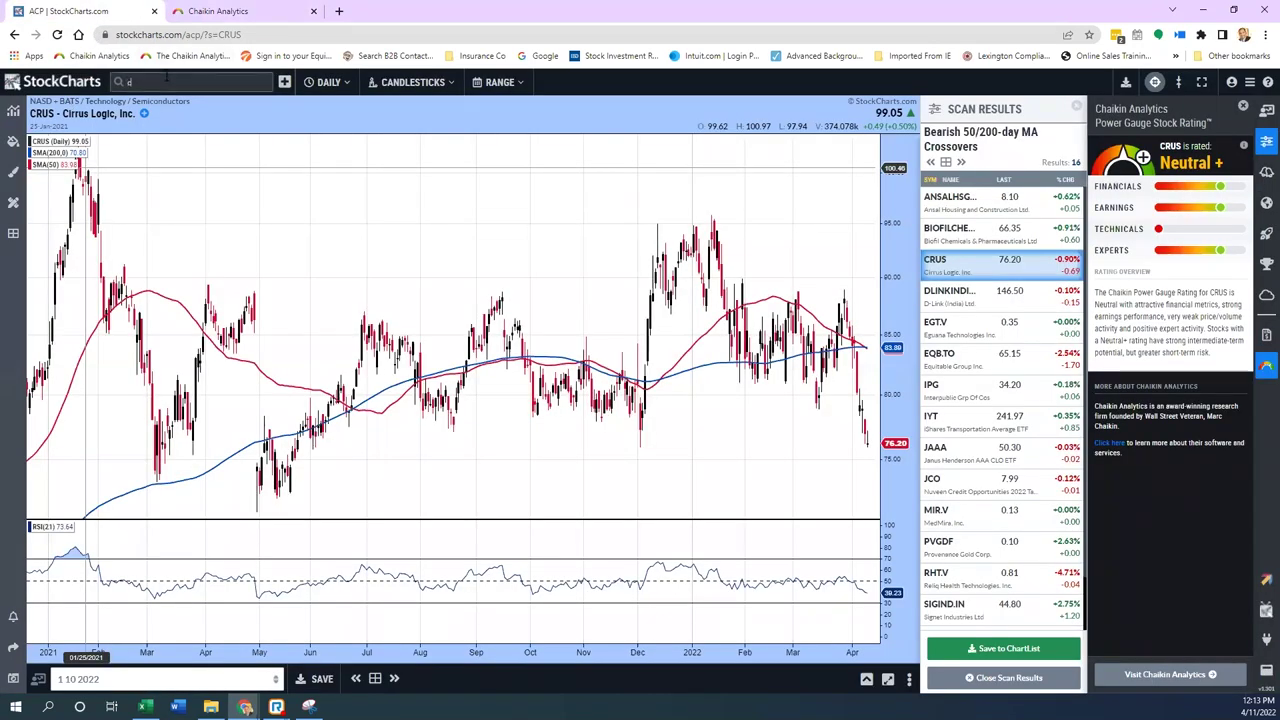
{"action": "type", "text": ":sp"}
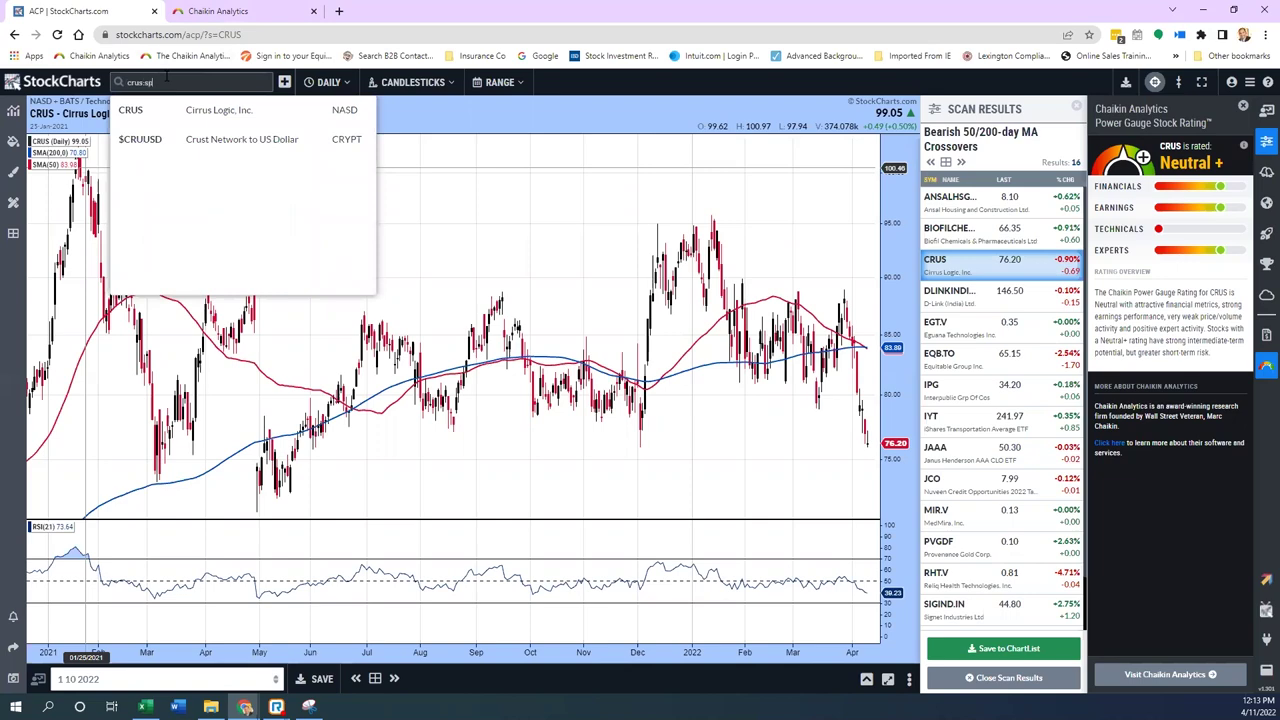
{"action": "type", "text": "y"}
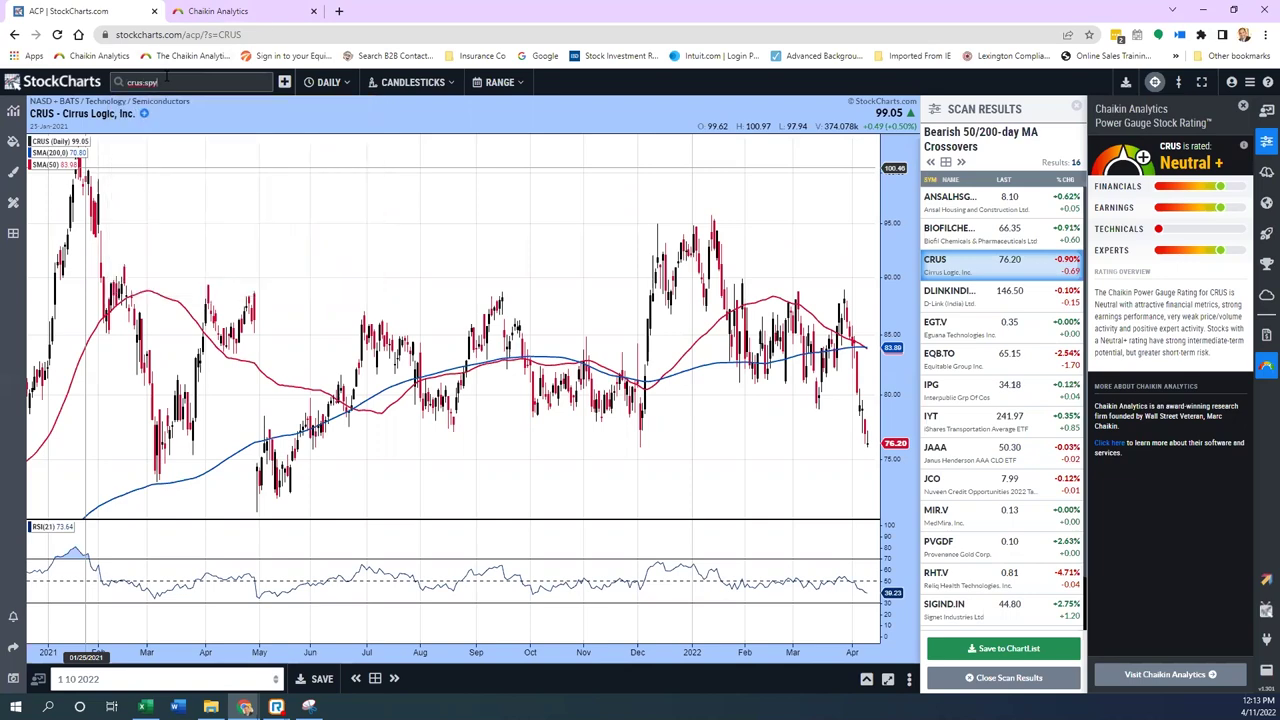
{"action": "key", "text": "Return"}
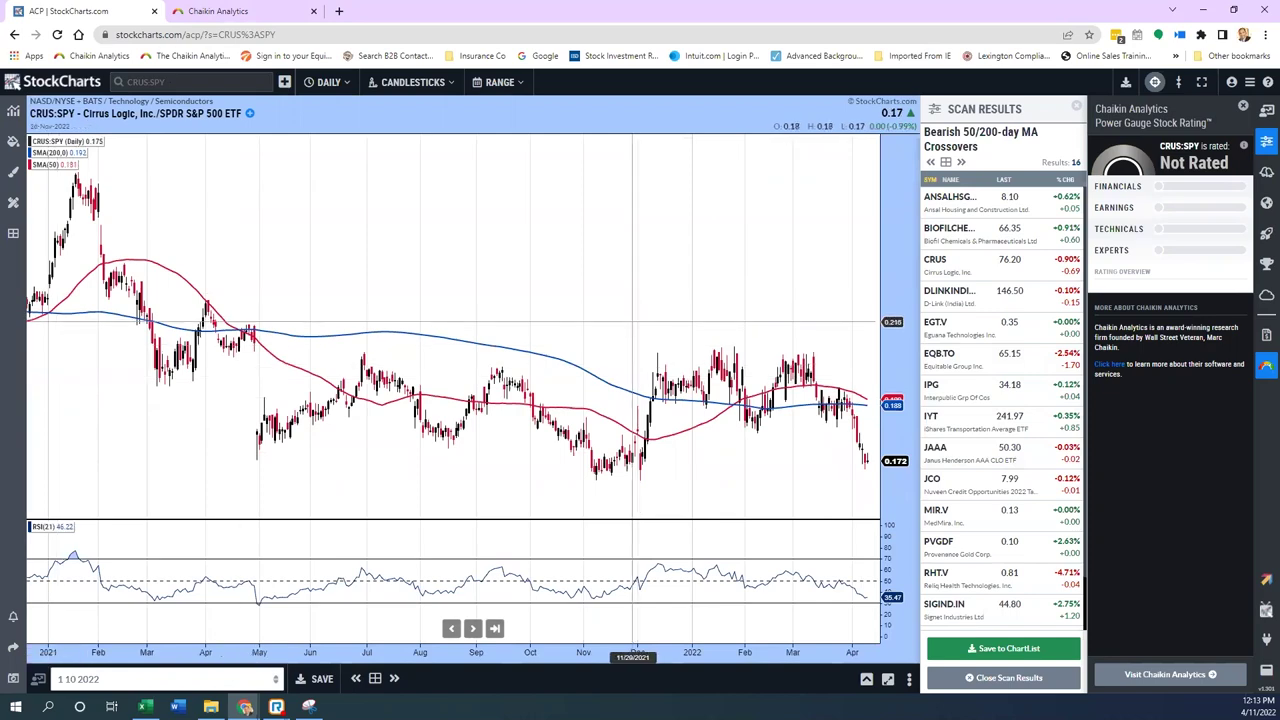
Step: Review the CRUS price history and relative strength in Chaikin Analytics, returning to the CRUS:SPY chart in StockCharts for comparison
{"action": "left_click", "coordinate": [218, 11]}
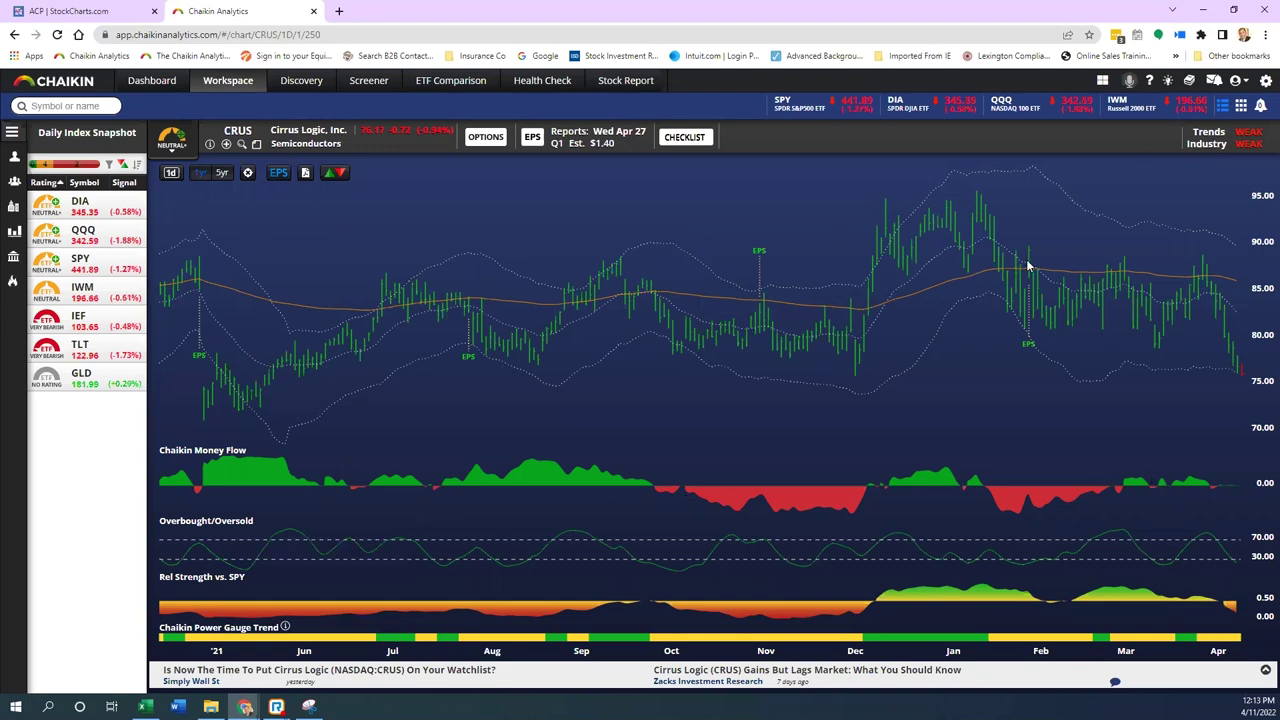
{"action": "left_click", "coordinate": [512, 368]}
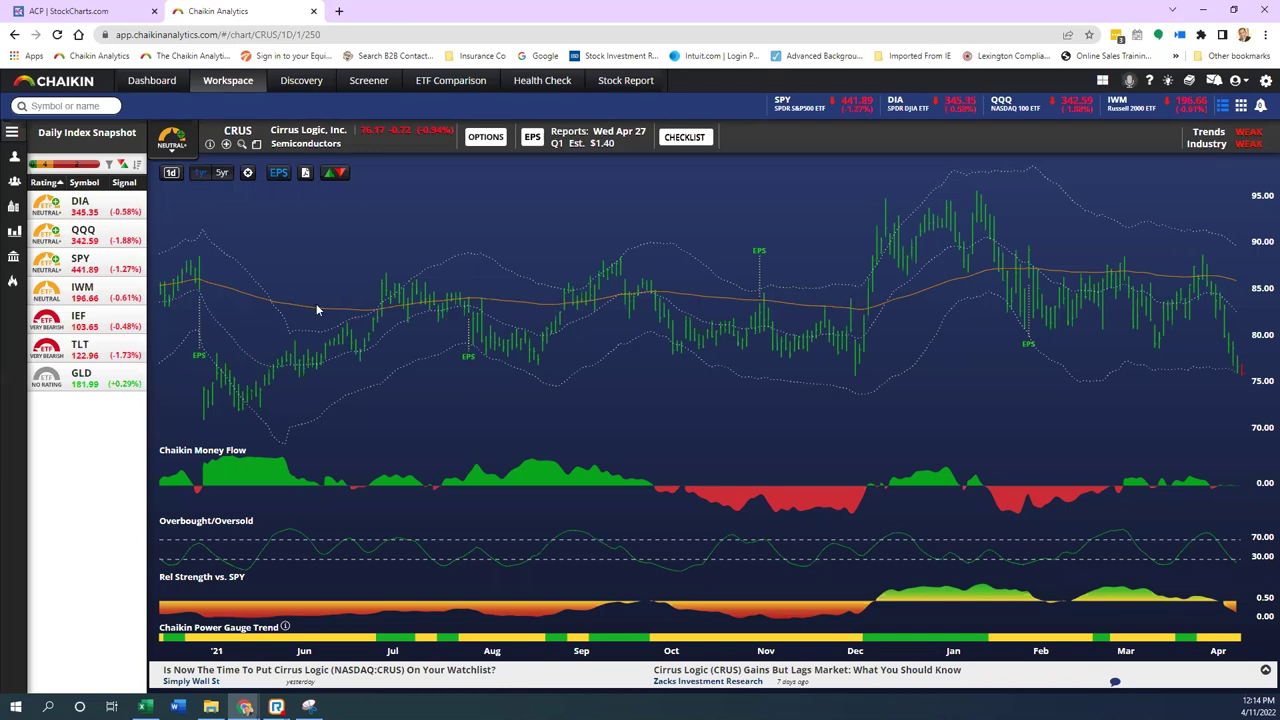
{"action": "left_click", "coordinate": [100, 15]}
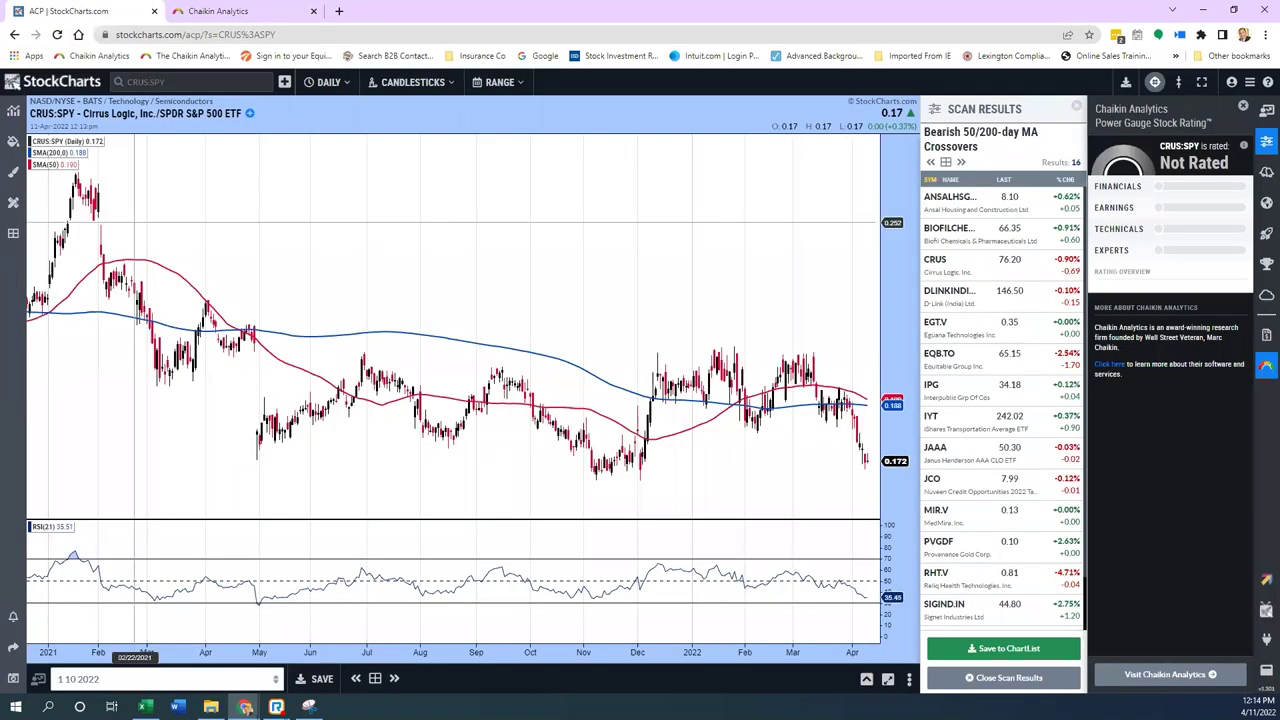
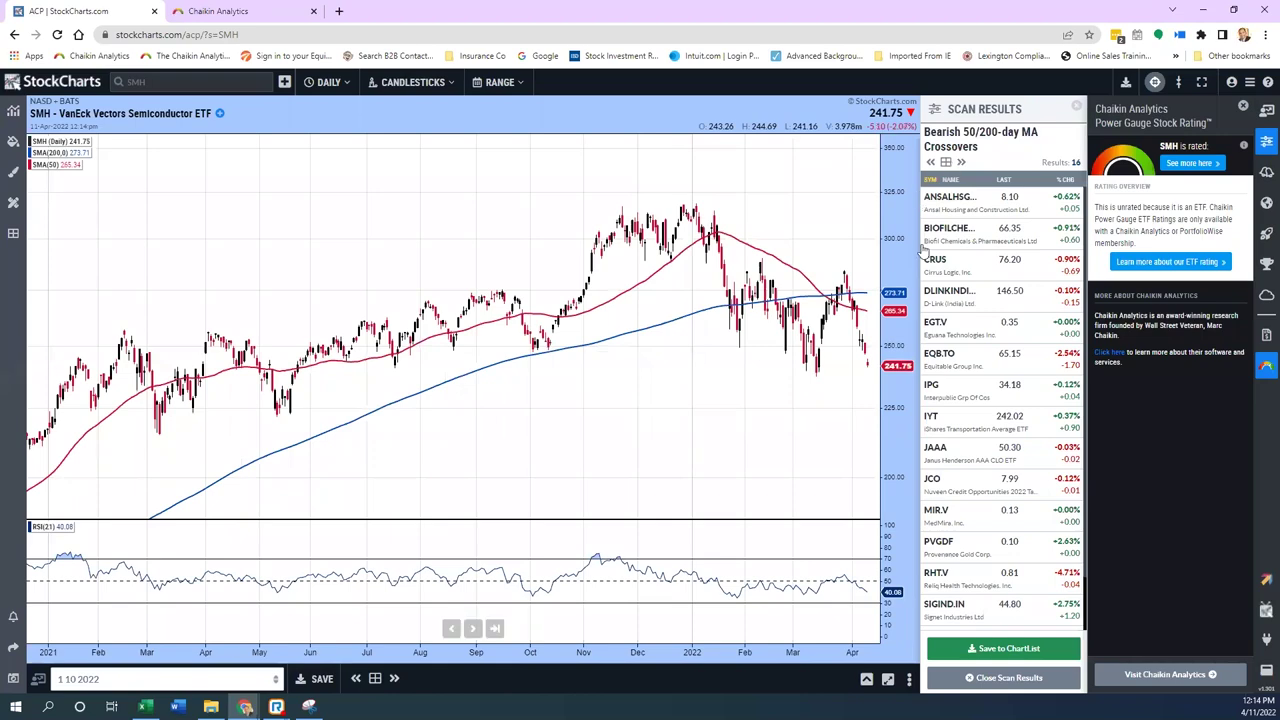
Step: Chart IPG from the scan results, and load IPG in Chaikin Analytics with its Power Gauge rating breakdown expanded
{"action": "left_click", "coordinate": [952, 398]}
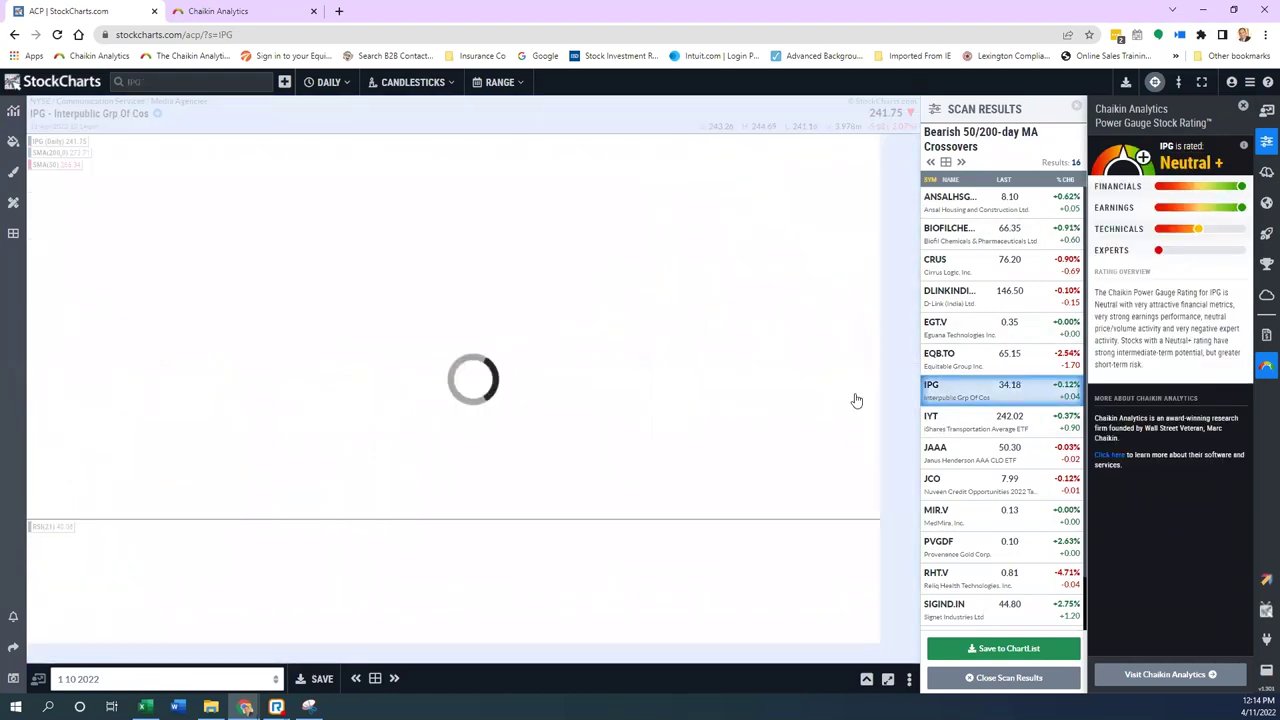
{"action": "left_click", "coordinate": [245, 12]}
{"action": "left_click", "coordinate": [90, 108]}
{"action": "type", "text": "IPG"}
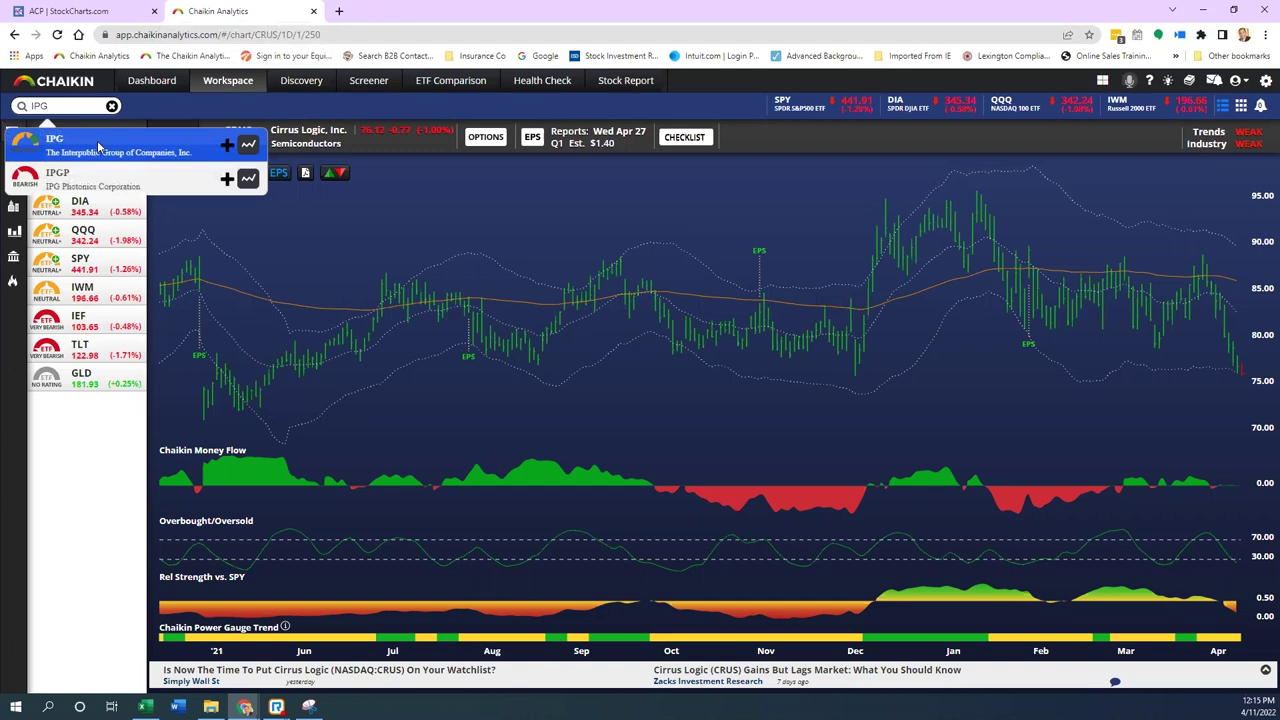
{"action": "left_click", "coordinate": [98, 147]}
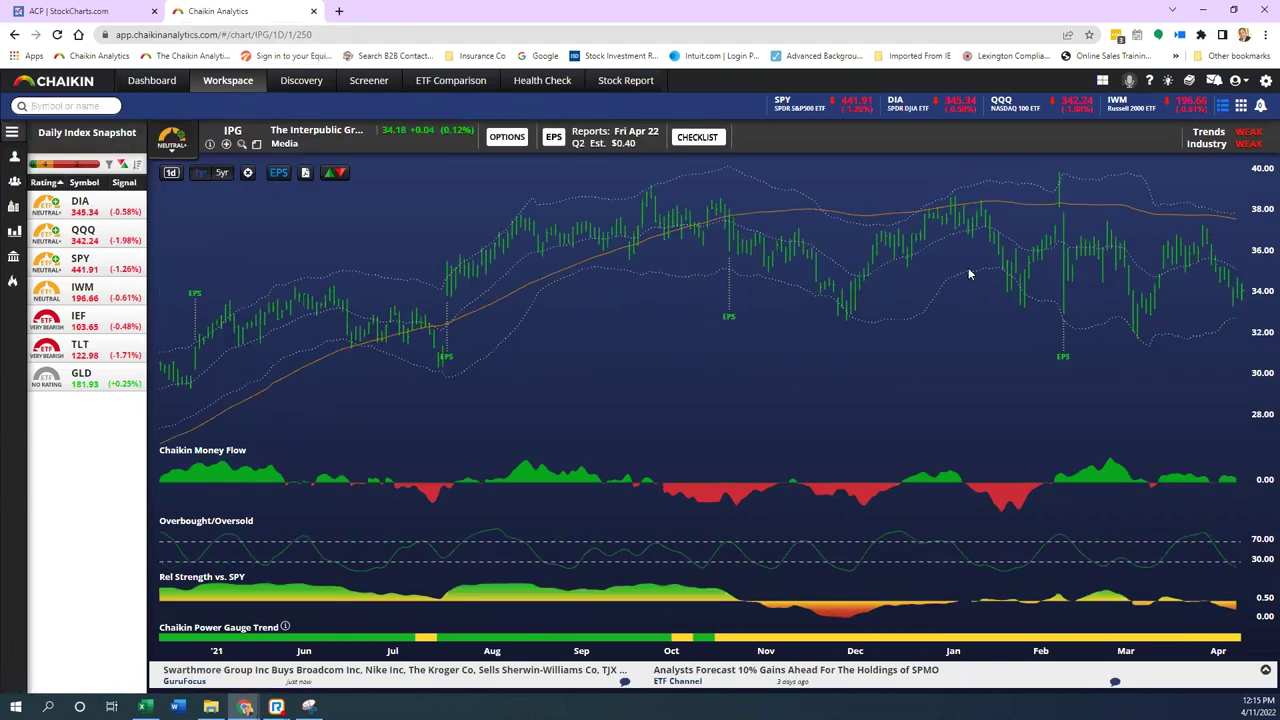
{"action": "left_click", "coordinate": [854, 138]}
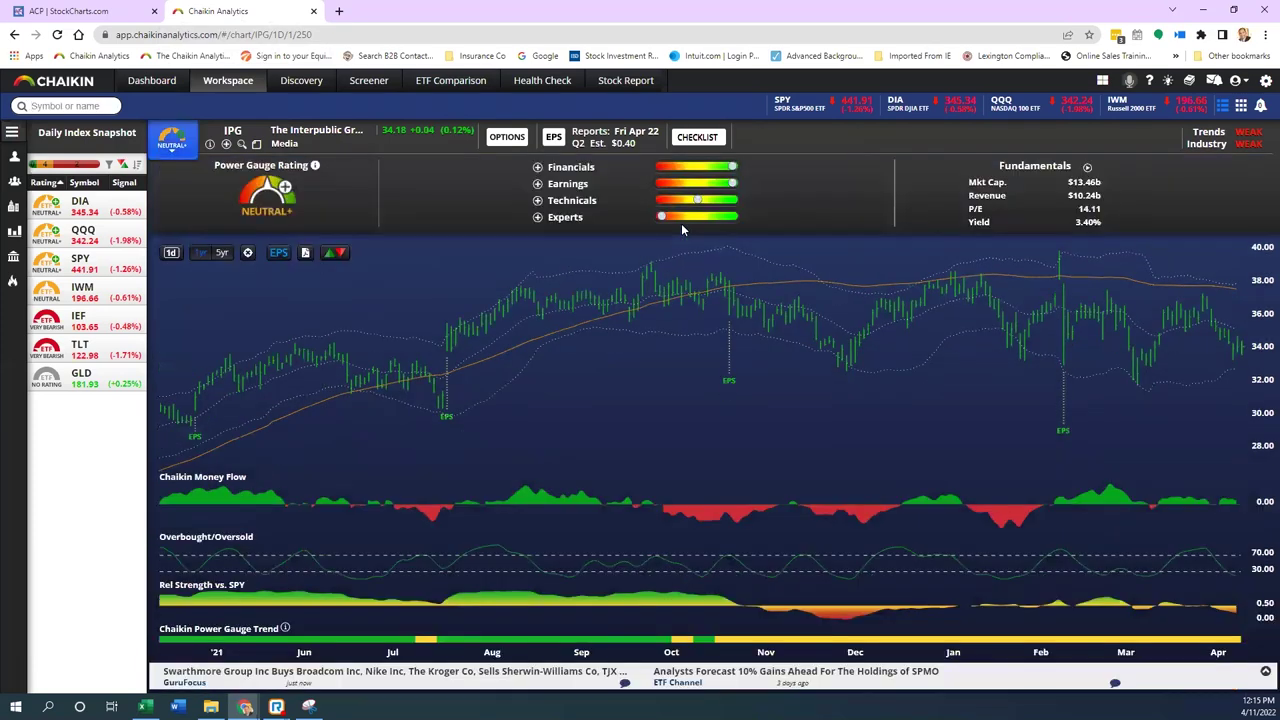
Step: Compress the price scale of the IPG chart in StockCharts and return to the IPG chart in Chaikin Analytics
{"action": "left_click", "coordinate": [50, 14]}
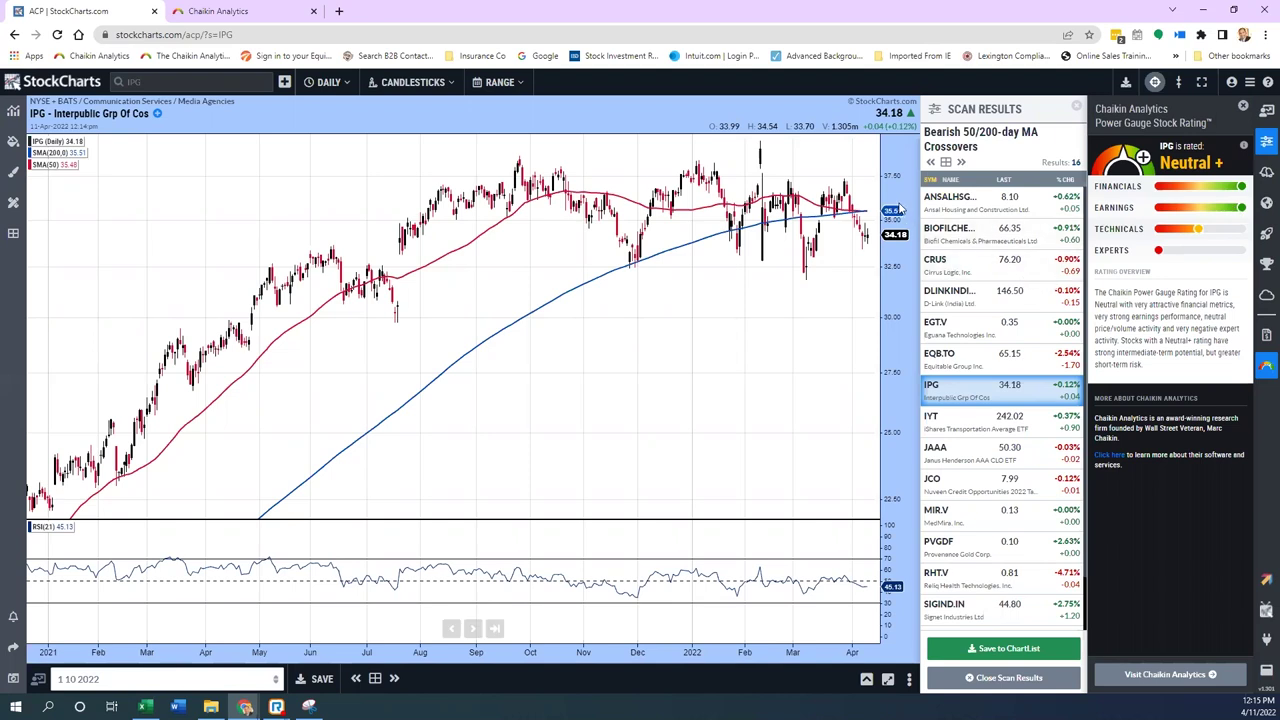
{"action": "left_click_drag", "start_coordinate": [897, 201], "coordinate": [900, 263]}
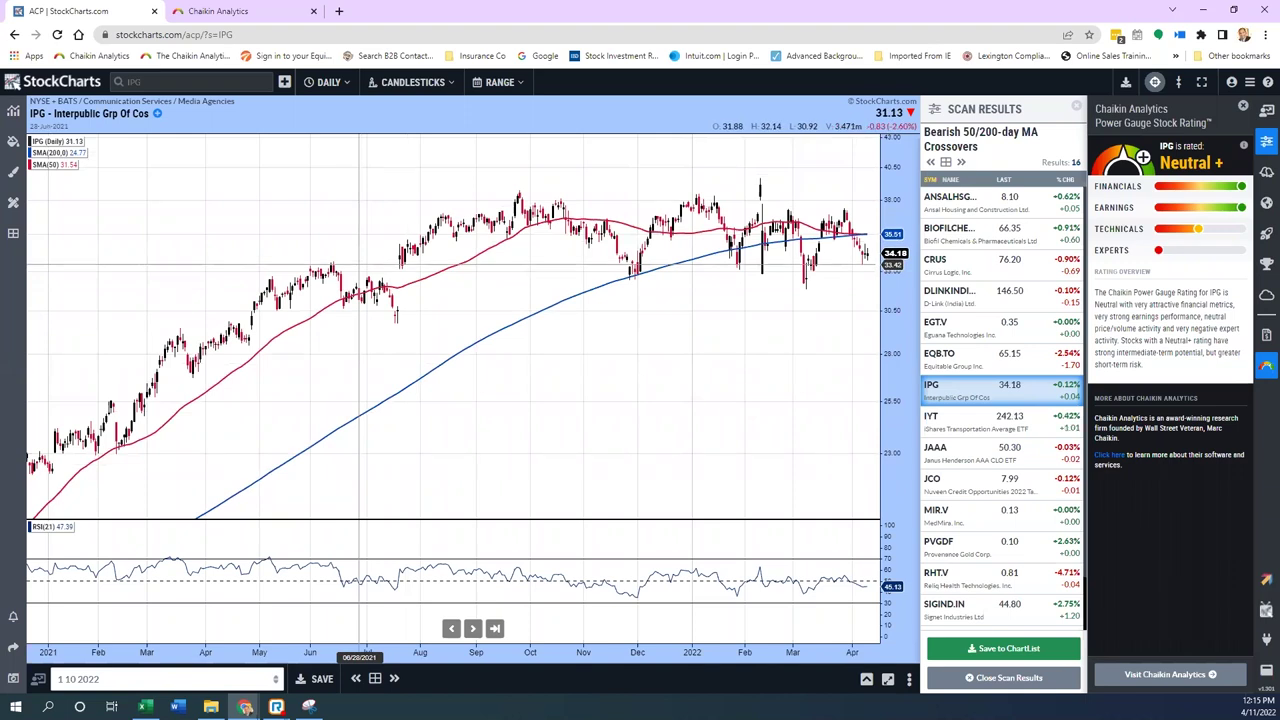
{"action": "left_click", "coordinate": [240, 11]}
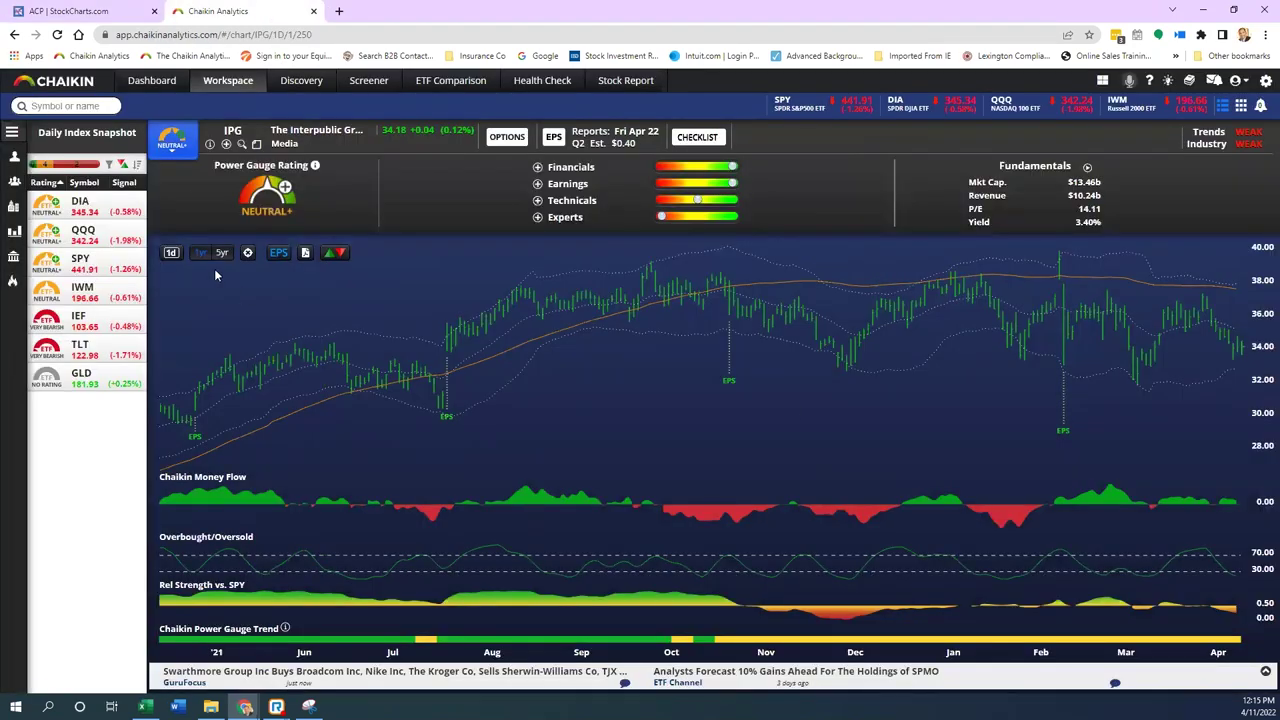
Step: Collapse the Power Gauge rating breakdown and inspect the IPG price data for March 9, 2022
{"action": "left_click", "coordinate": [172, 152]}
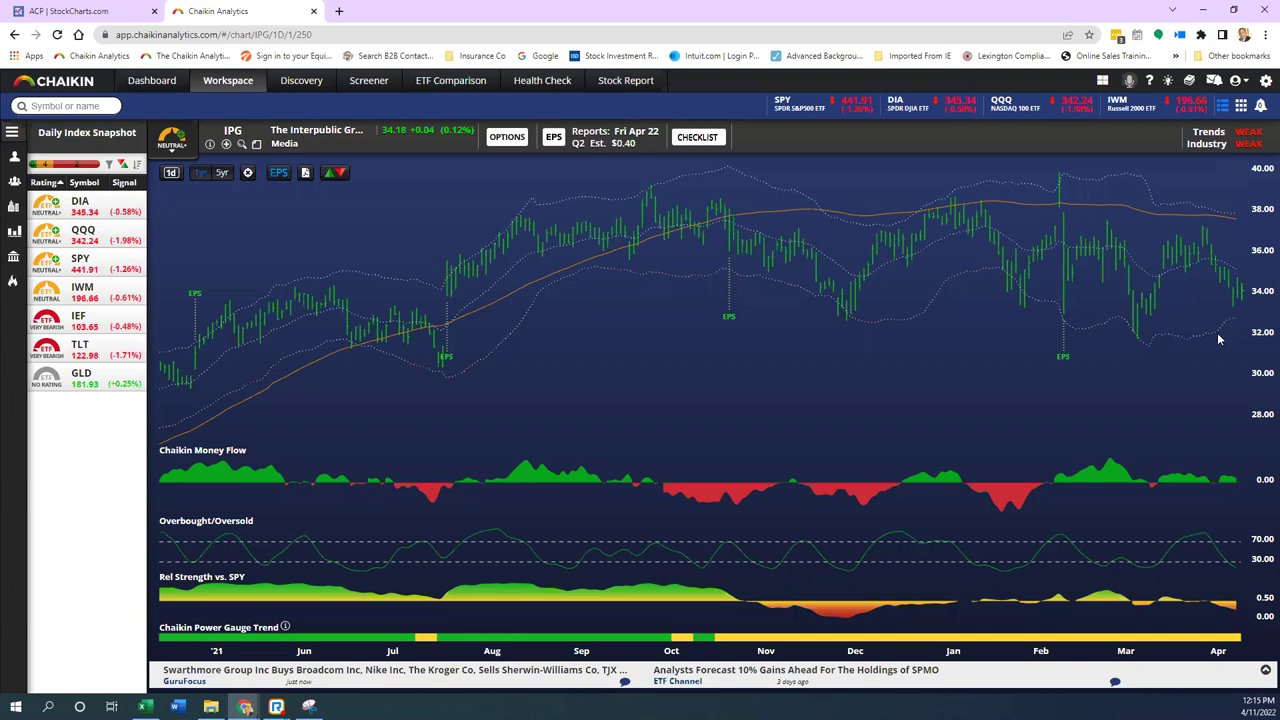
{"action": "left_click", "coordinate": [1144, 340]}
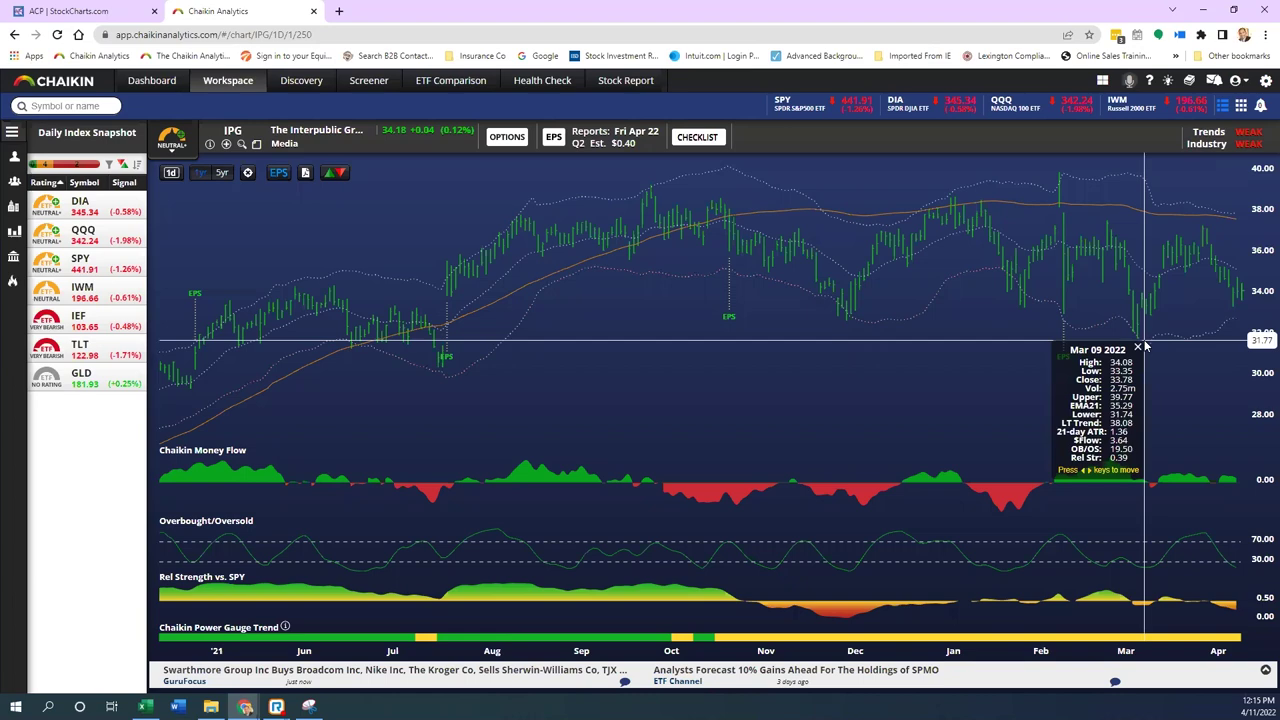
{"action": "left_click", "coordinate": [1146, 346]}
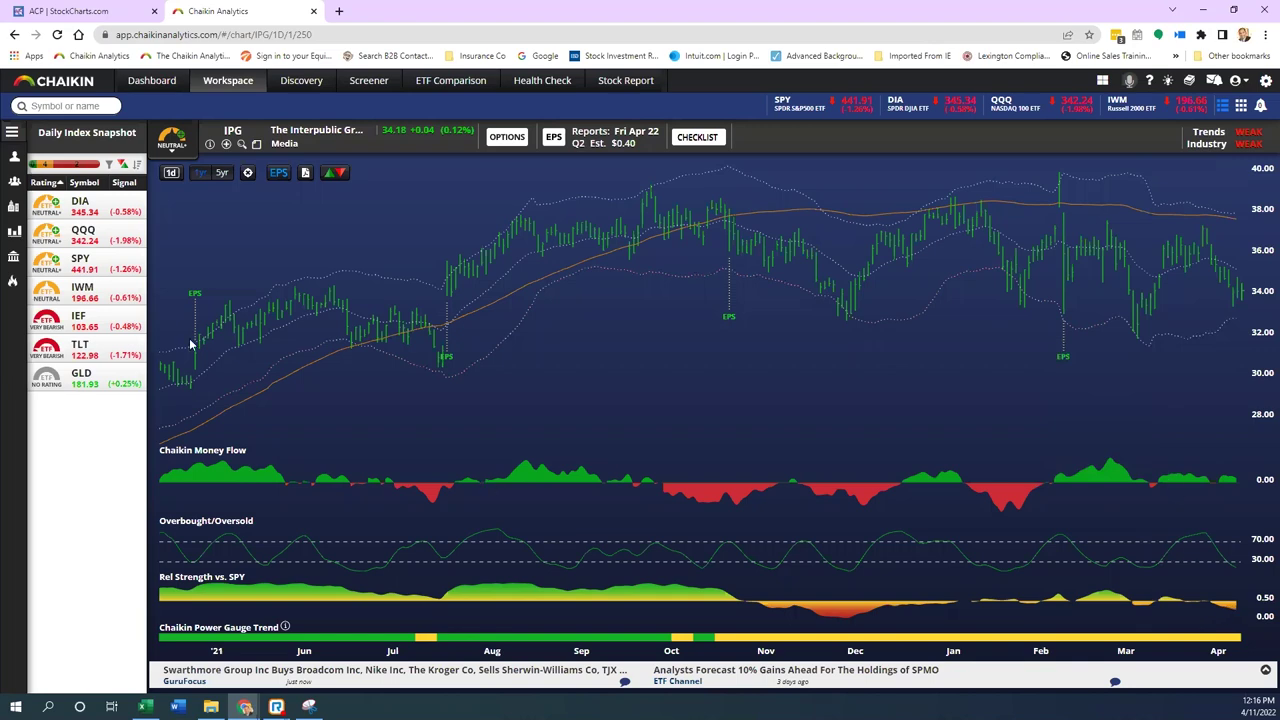
Step: Switch to StockCharts, chart IYT from the scan results, and compress the chart's price scale
{"action": "left_click", "coordinate": [93, 14]}
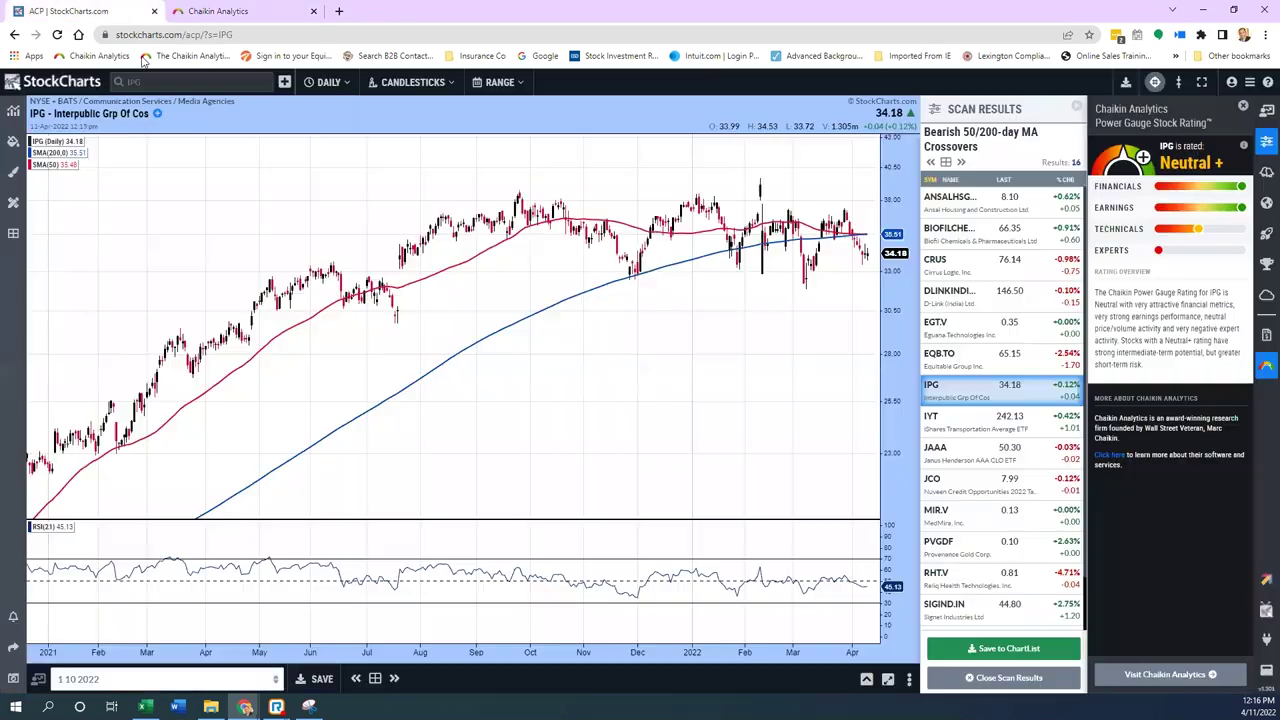
{"action": "left_click", "coordinate": [973, 430]}
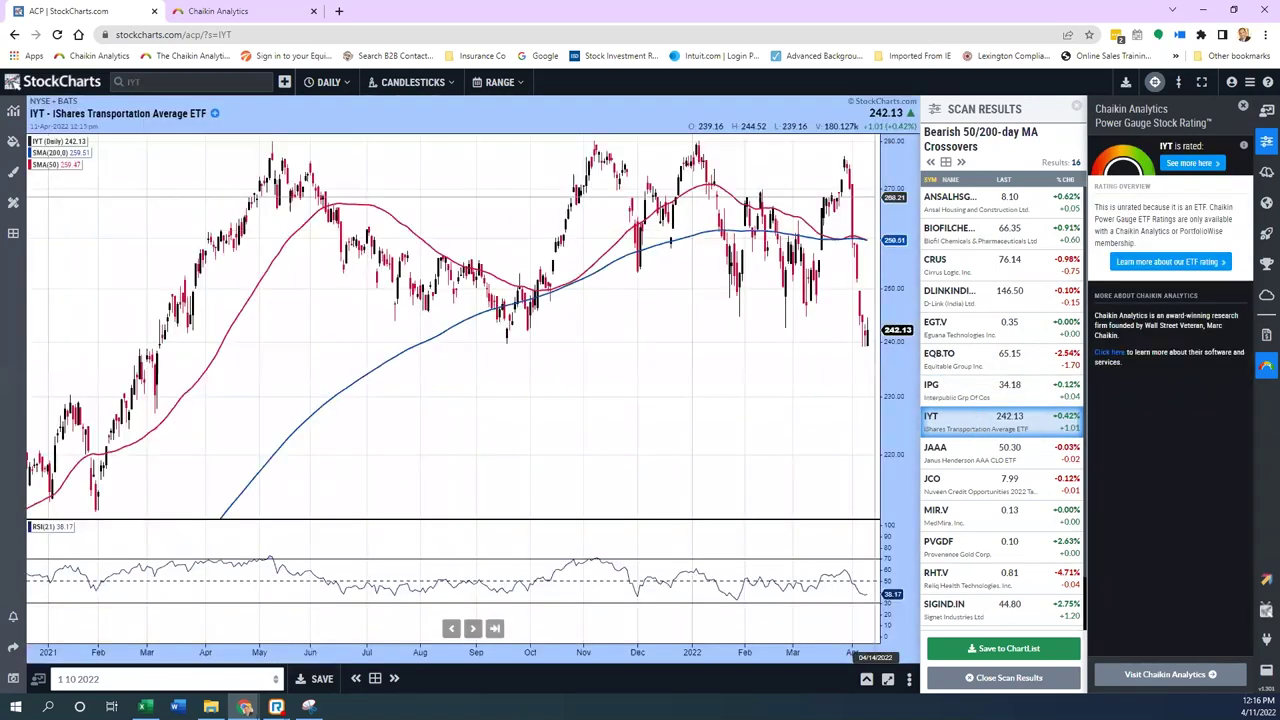
{"action": "left_click_drag", "start_coordinate": [894, 184], "coordinate": [898, 262]}
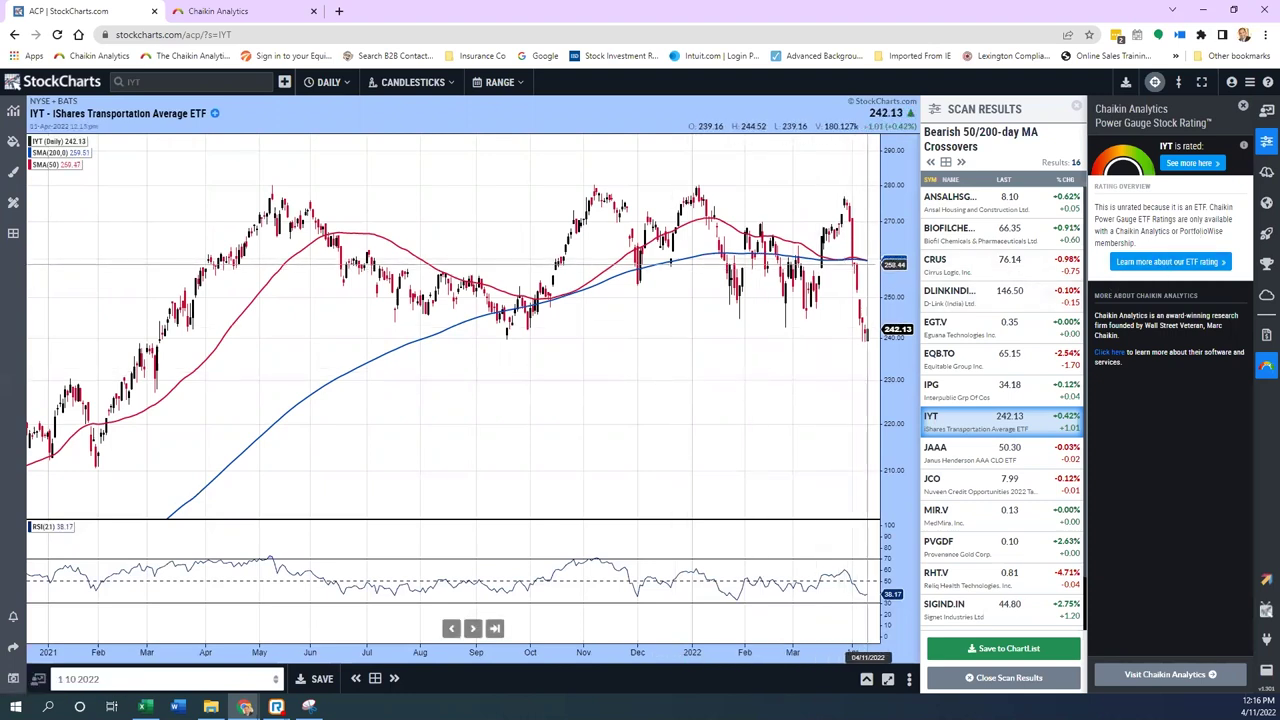
Step: Switch to Chaikin Analytics, load IYT with its holdings list, and chart CSX from that list
{"action": "left_click", "coordinate": [196, 14]}
{"action": "left_click", "coordinate": [52, 106]}
{"action": "type", "text": "IYT"}
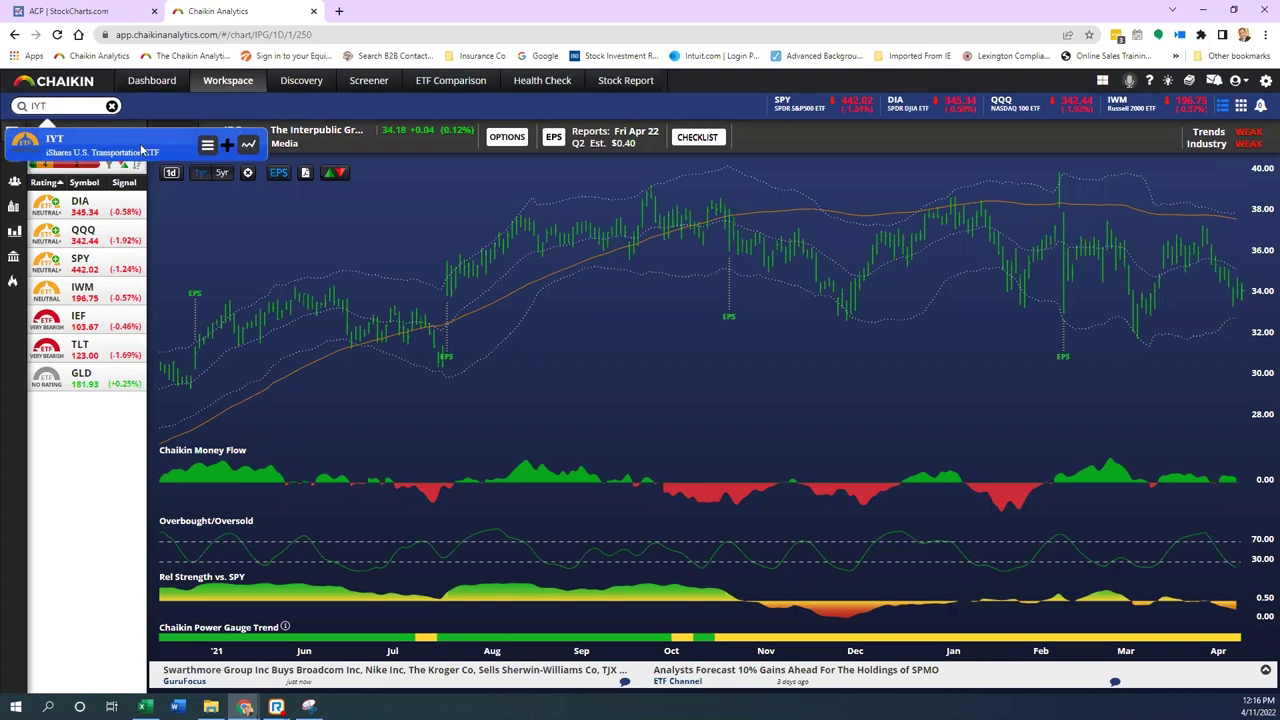
{"action": "left_click", "coordinate": [207, 145]}
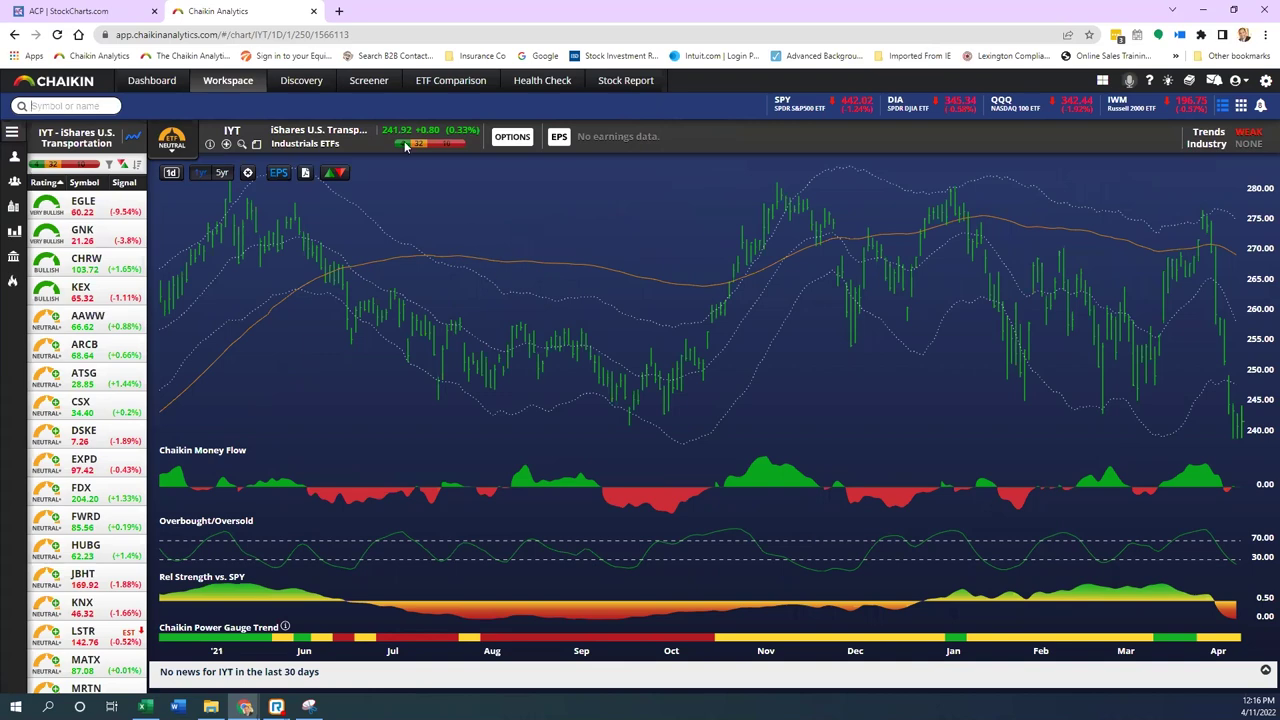
{"action": "right_click", "coordinate": [533, 212]}
{"action": "key", "text": "Escape"}
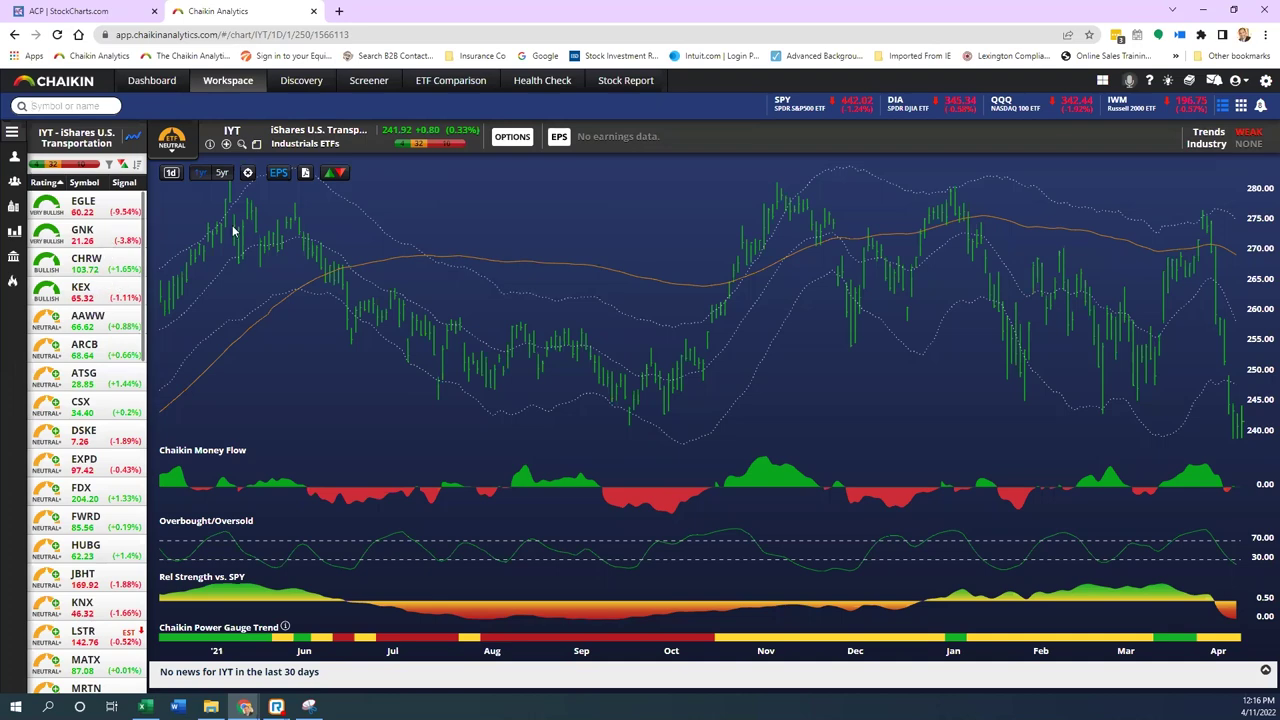
{"action": "left_click", "coordinate": [106, 408]}
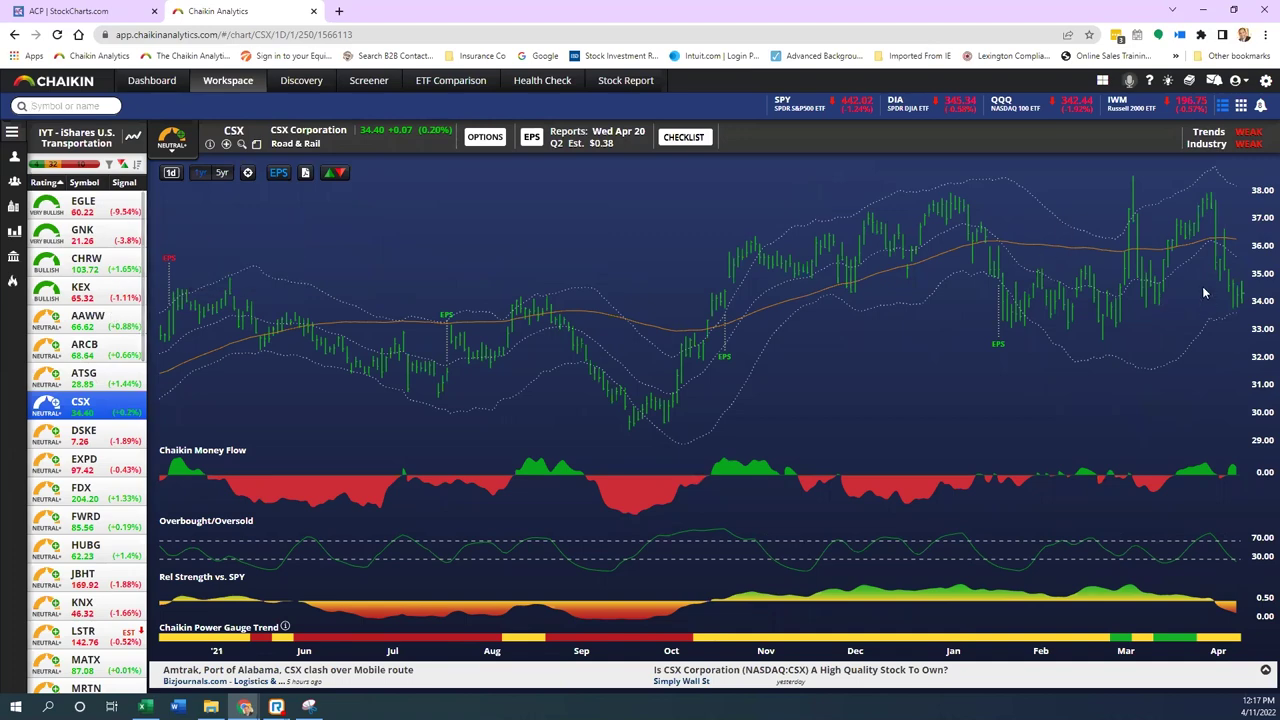
Step: Return to the IYT chart in StockCharts, compress its price scale further, and look through the remaining scan results
{"action": "left_click", "coordinate": [99, 13]}
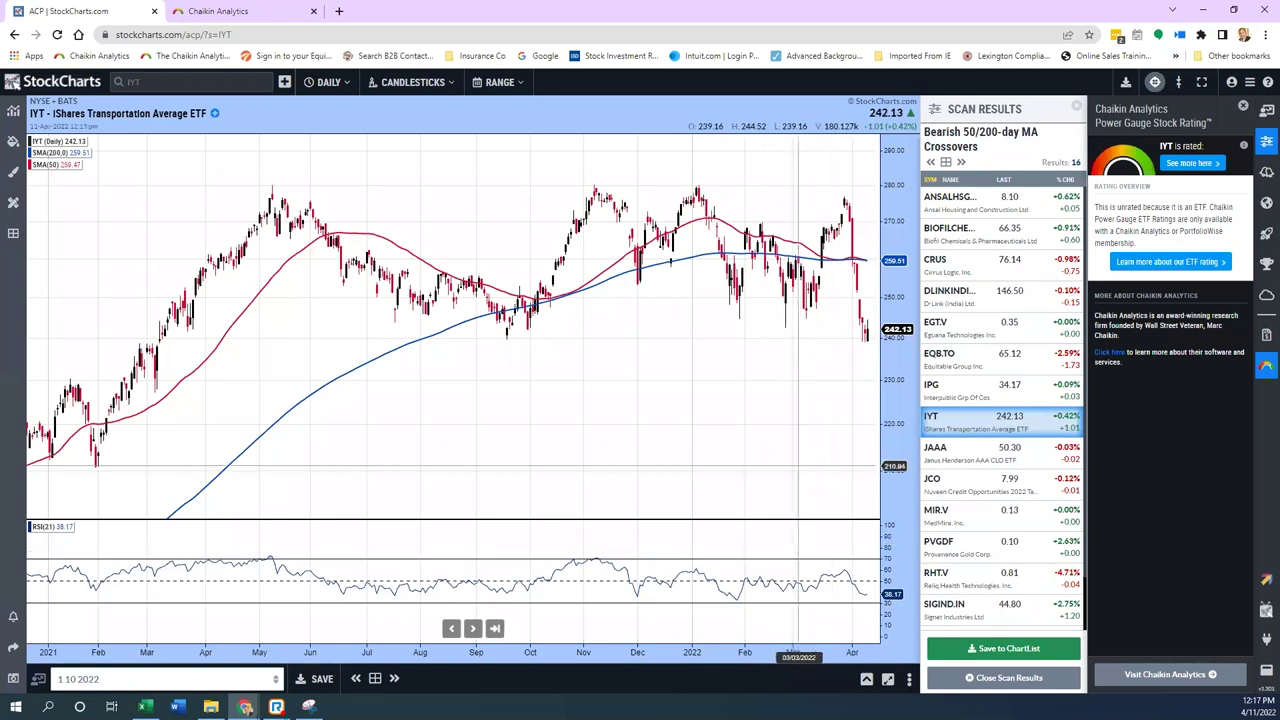
{"action": "left_click_drag", "start_coordinate": [898, 236], "coordinate": [897, 300]}
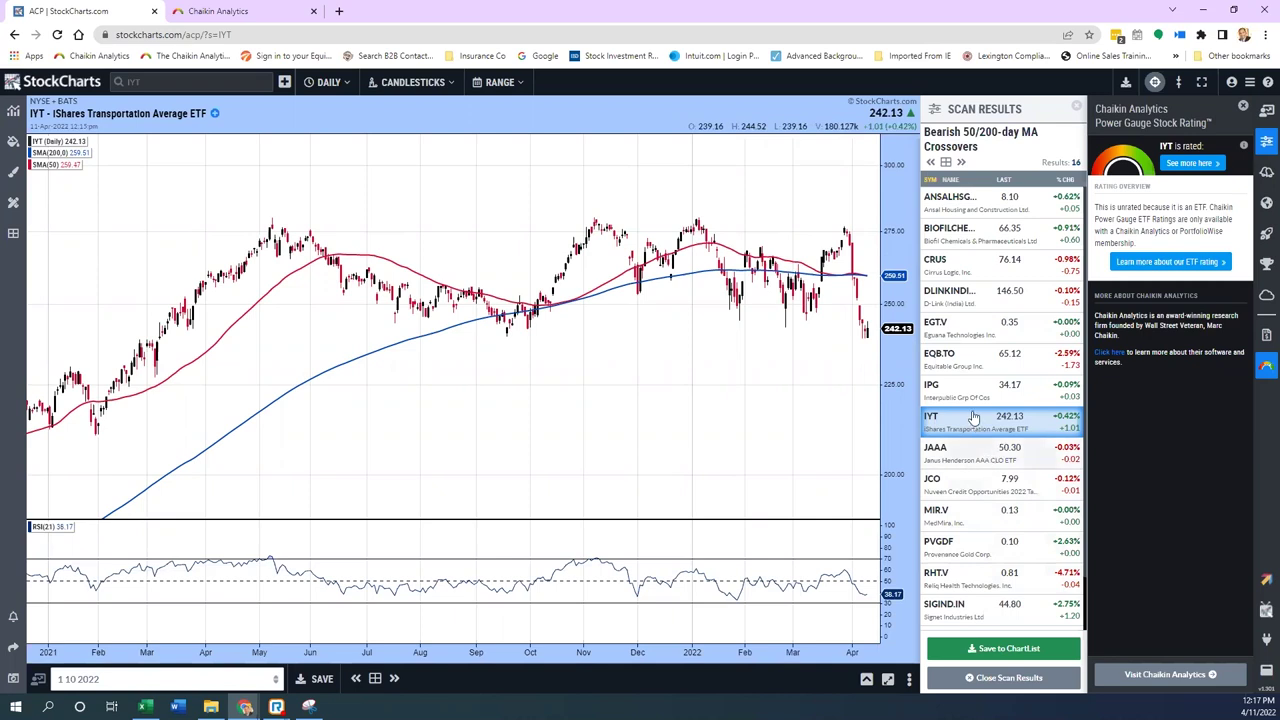
{"action": "scroll", "coordinate": [972, 340], "scroll_direction": "down", "scroll_amount": 1}
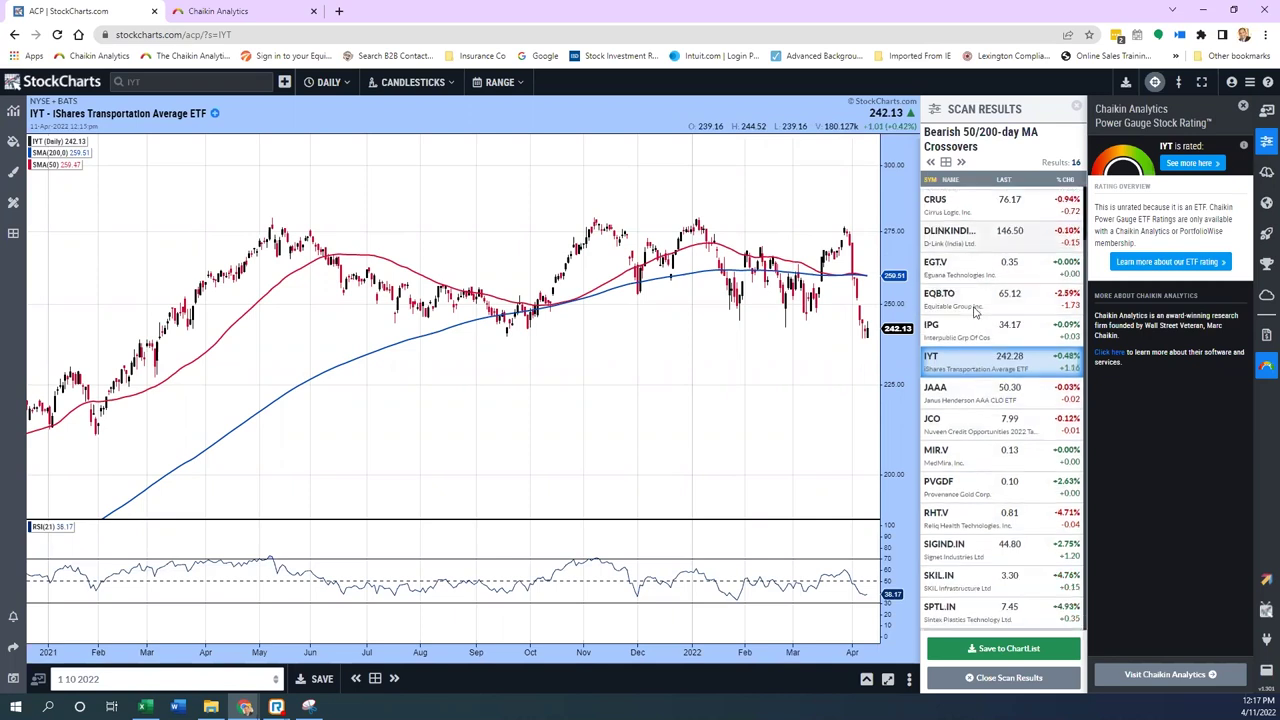
{"action": "scroll", "coordinate": [970, 485], "scroll_direction": "up", "scroll_amount": 1}
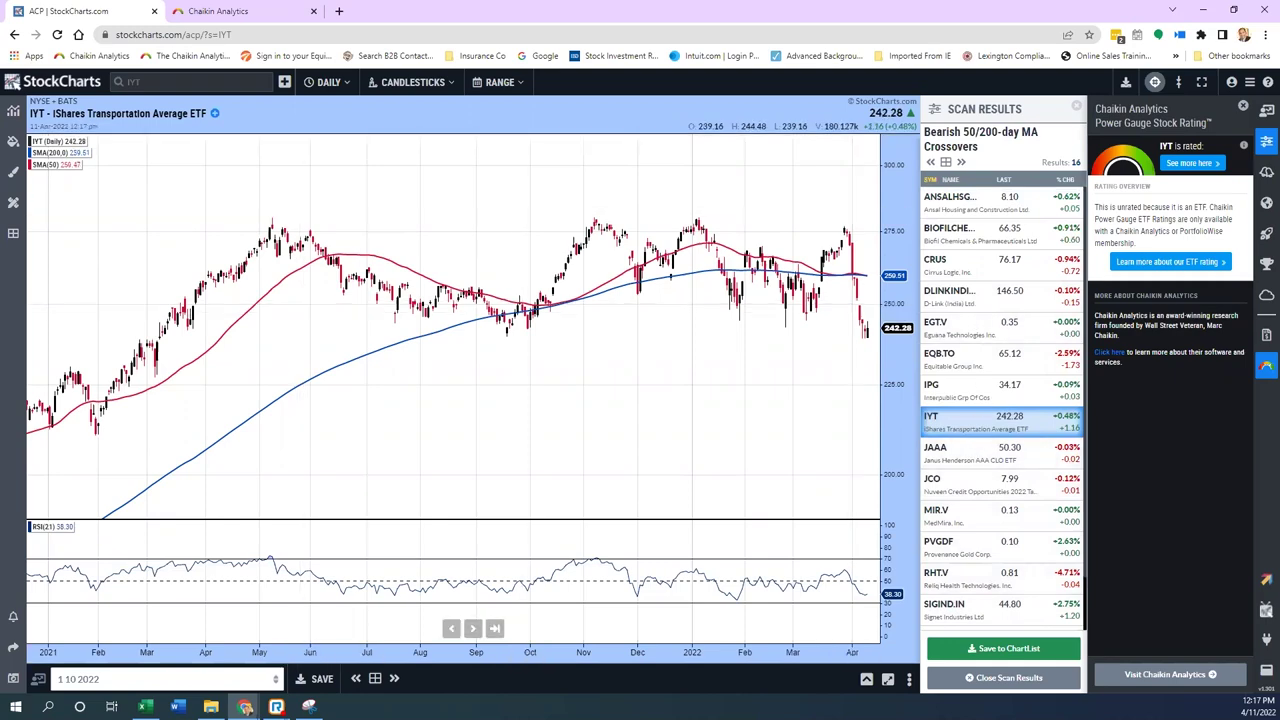
Step: Review the saved Snipping Tool capture of stocks with their Power Gauge ratings, leaving it minimized
{"action": "left_click", "coordinate": [308, 706]}
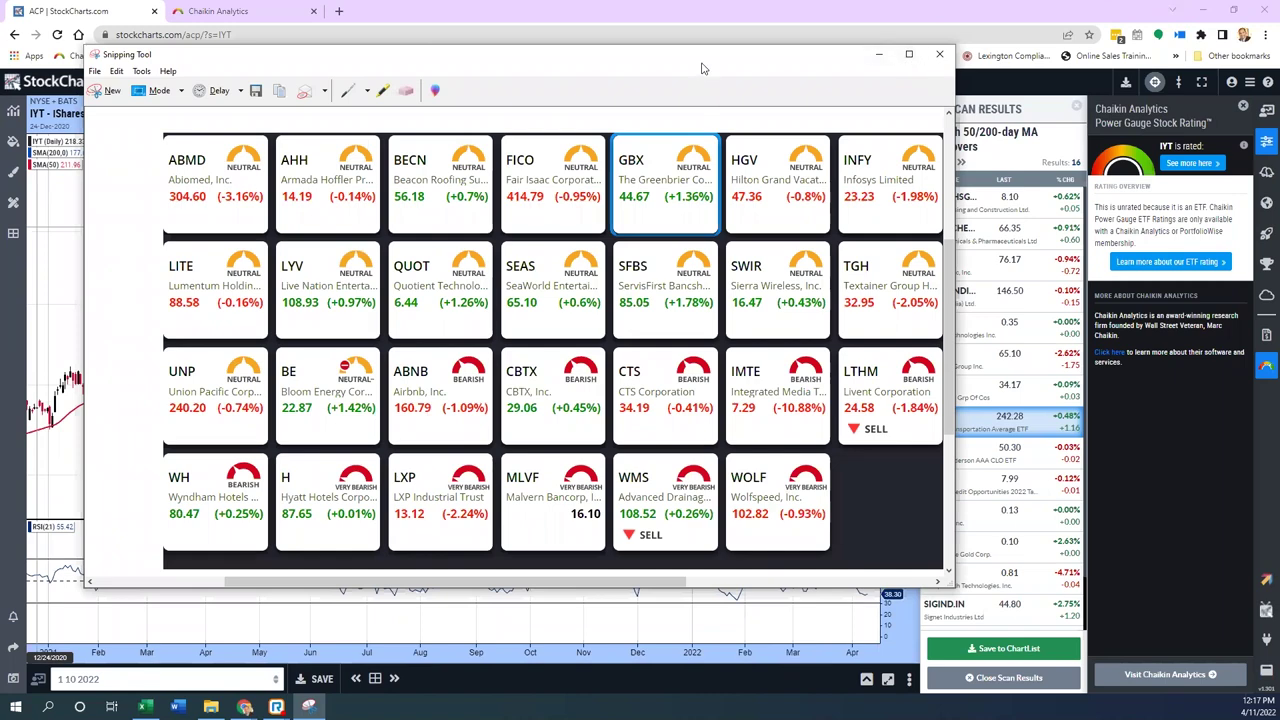
{"action": "left_click_drag", "start_coordinate": [702, 68], "coordinate": [771, 66]}
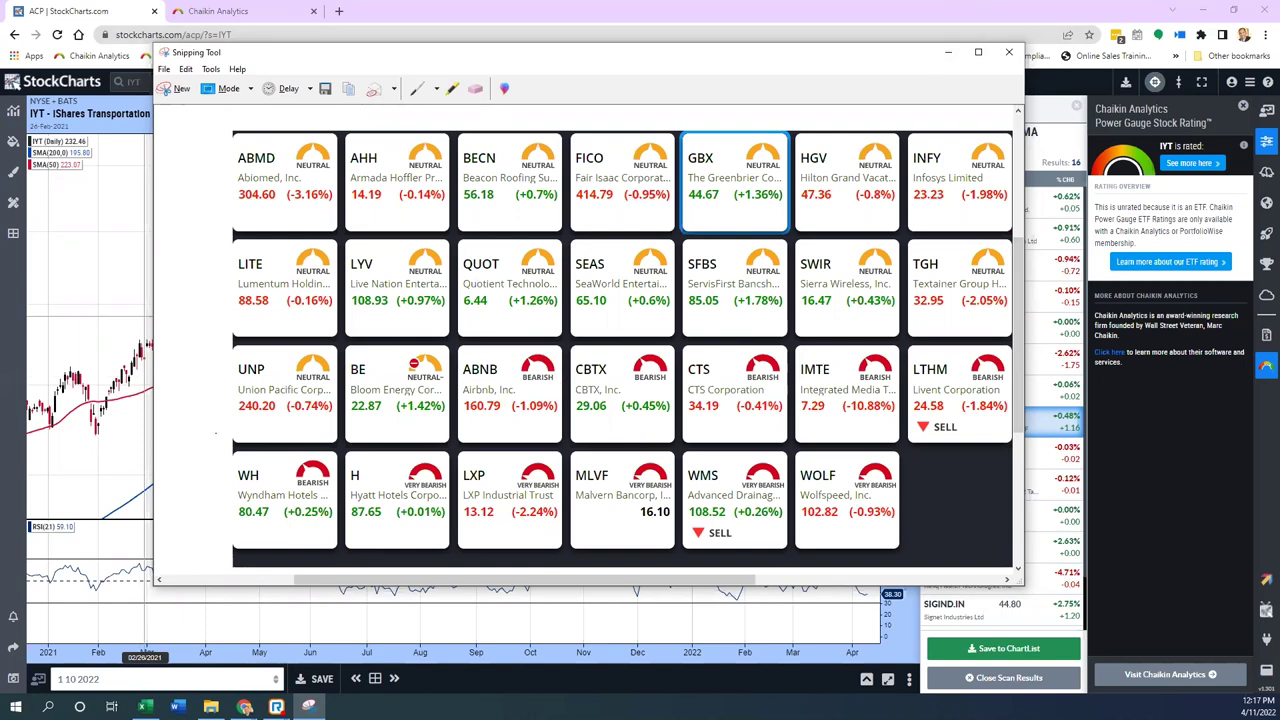
{"action": "left_click", "coordinate": [948, 52]}
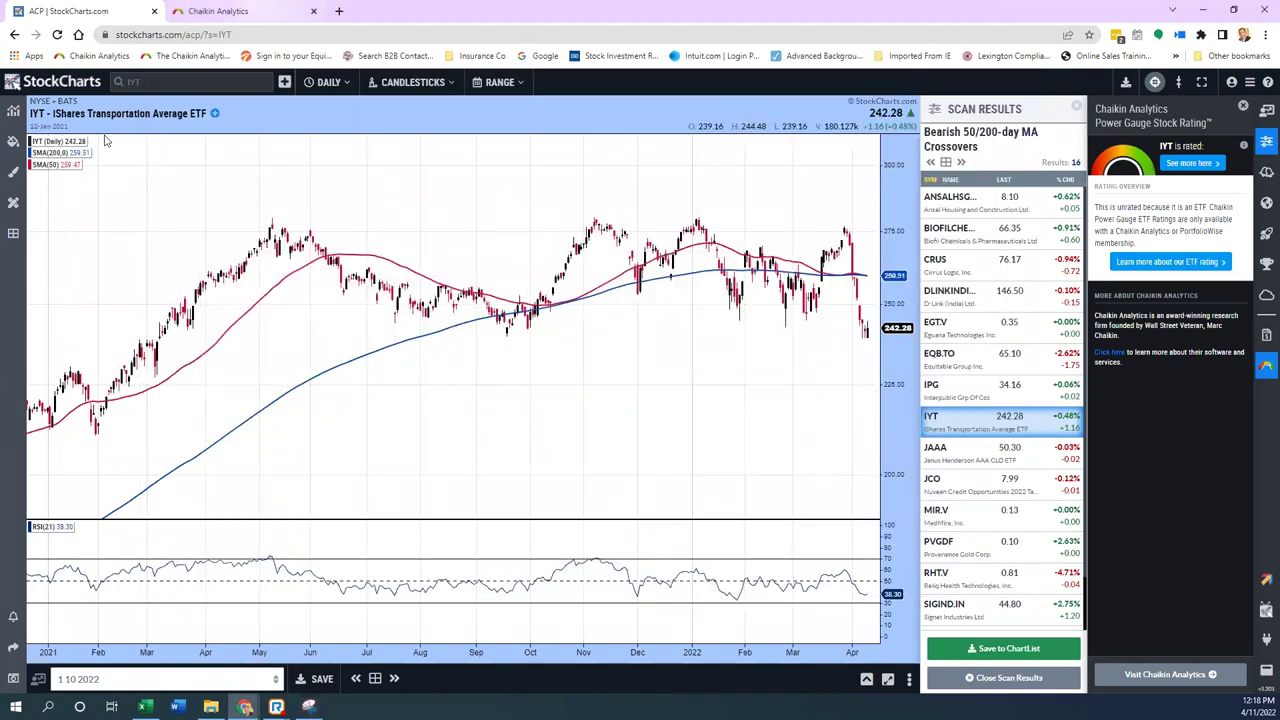
Step: Switch to Chaikin Analytics and chart Hilton Grand Vacations (HGV)
{"action": "left_click", "coordinate": [232, 11]}
{"action": "left_click", "coordinate": [85, 106]}
{"action": "type", "text": "hgv"}
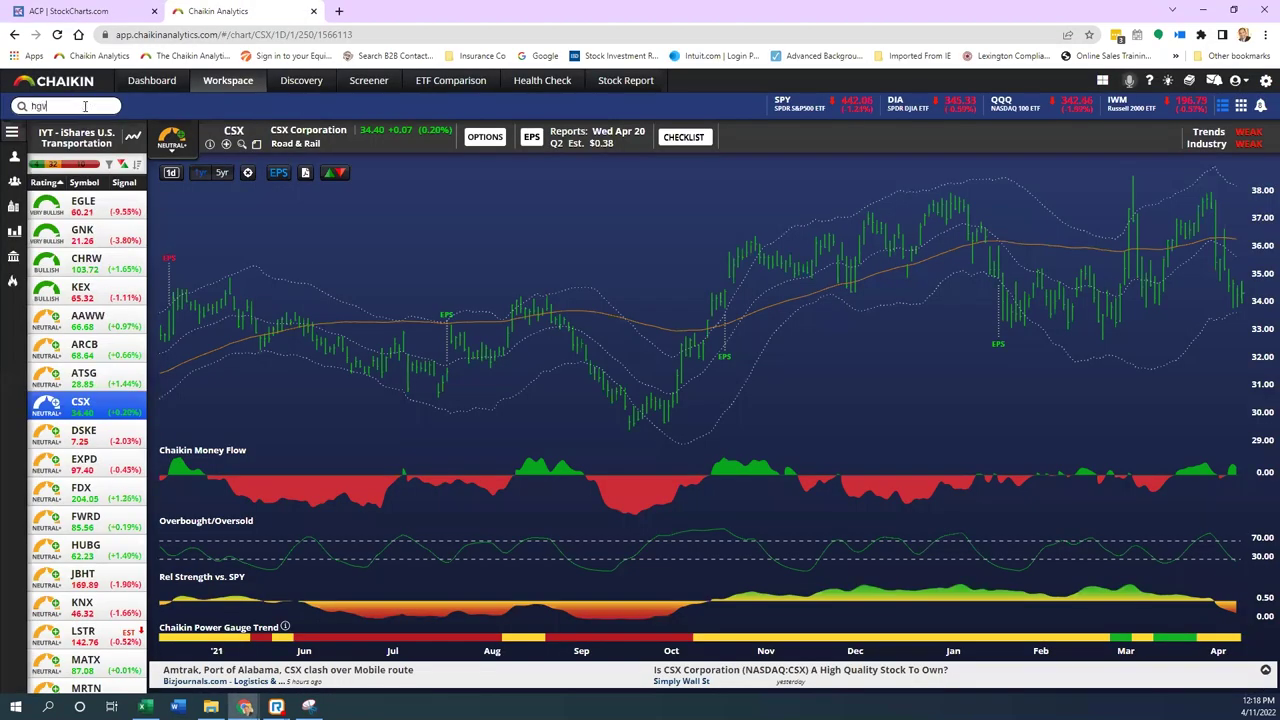
{"action": "key", "text": "Return"}
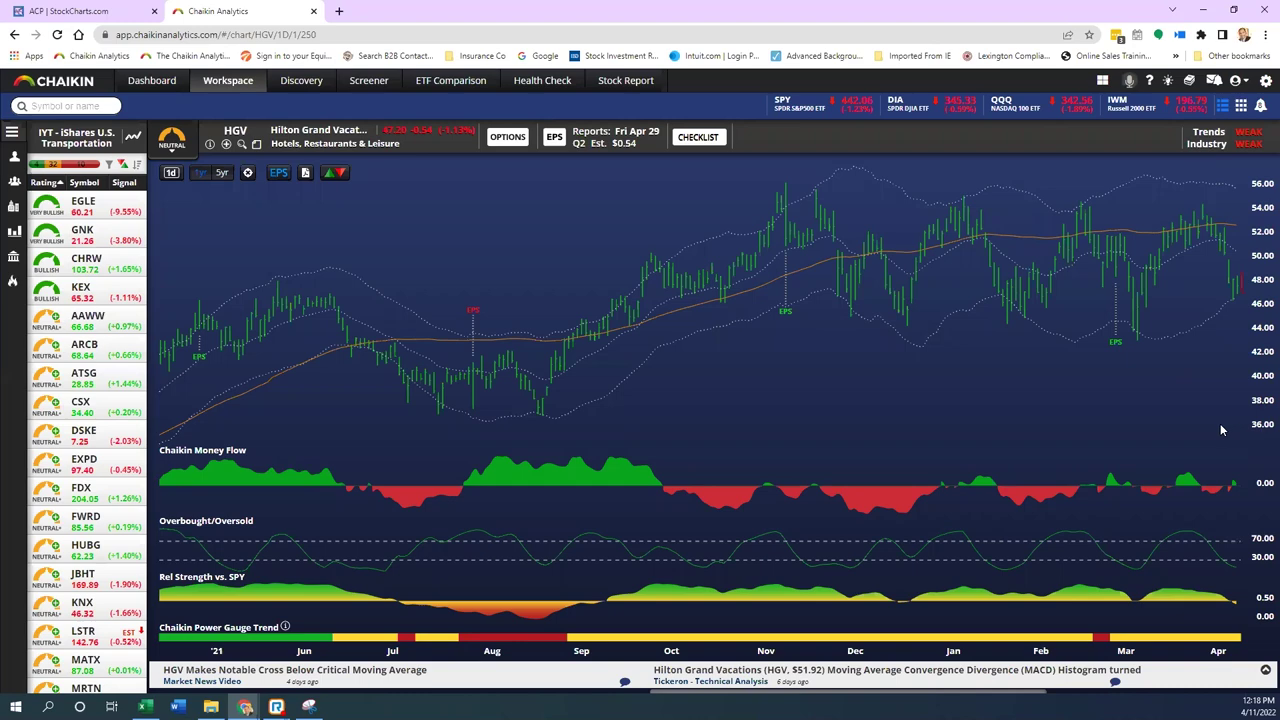
Step: Inspect the HGV price data for November 1 and November 23, 2021, and close the data box
{"action": "left_click", "coordinate": [782, 228]}
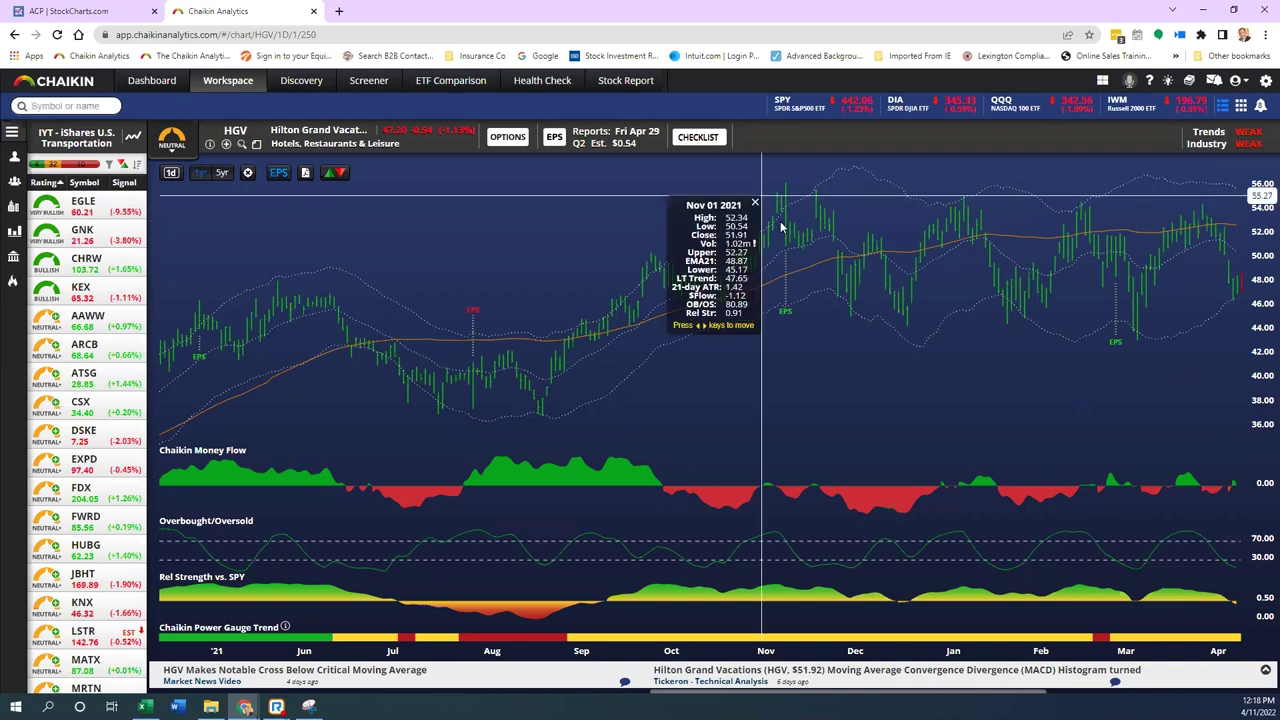
{"action": "left_click", "coordinate": [832, 323]}
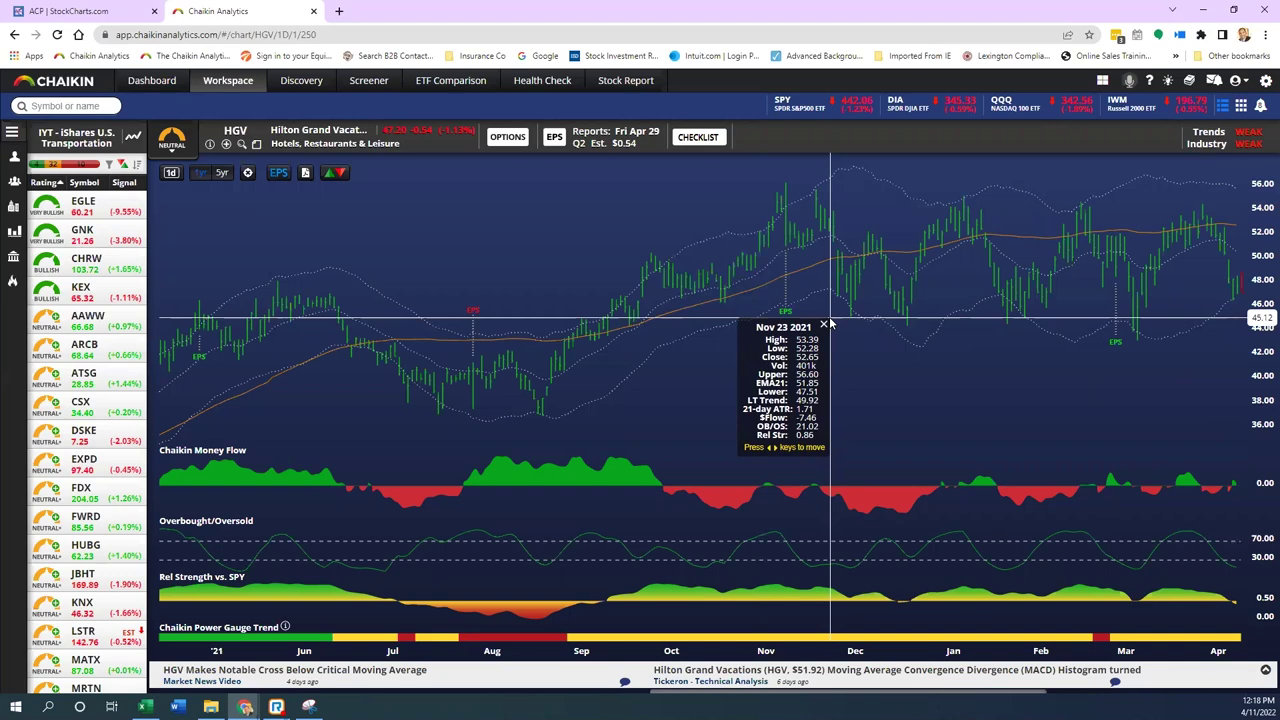
{"action": "left_click", "coordinate": [824, 325]}
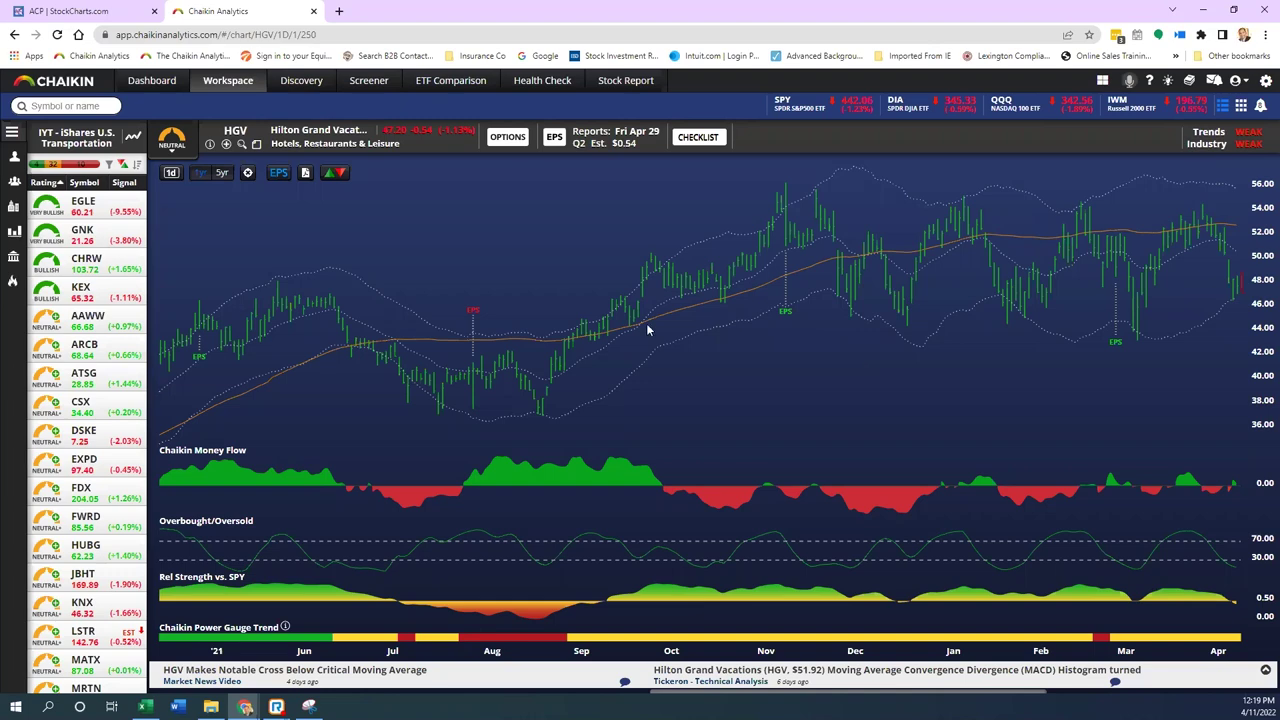
Step: Chart Hyatt Hotels (H) in Chaikin Analytics, followed by Airbnb (ABNB)
{"action": "left_click", "coordinate": [98, 105]}
{"action": "type", "text": "I"}
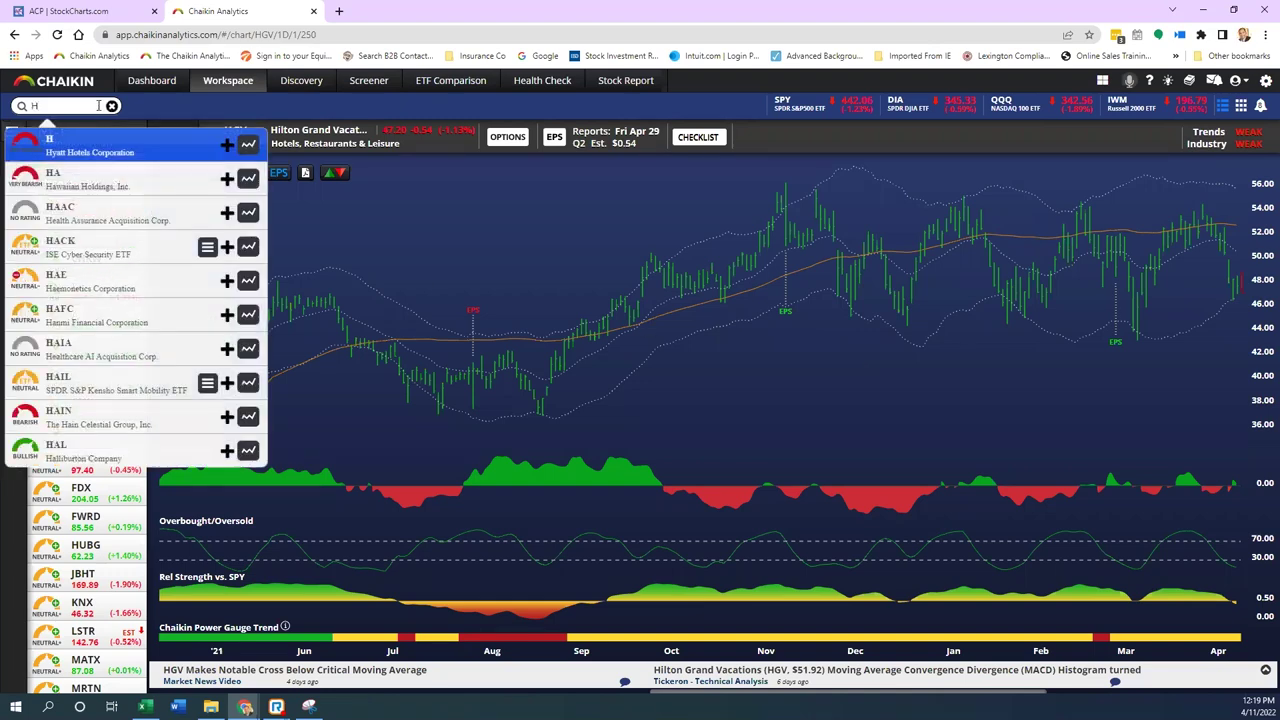
{"action": "key", "text": "Return"}
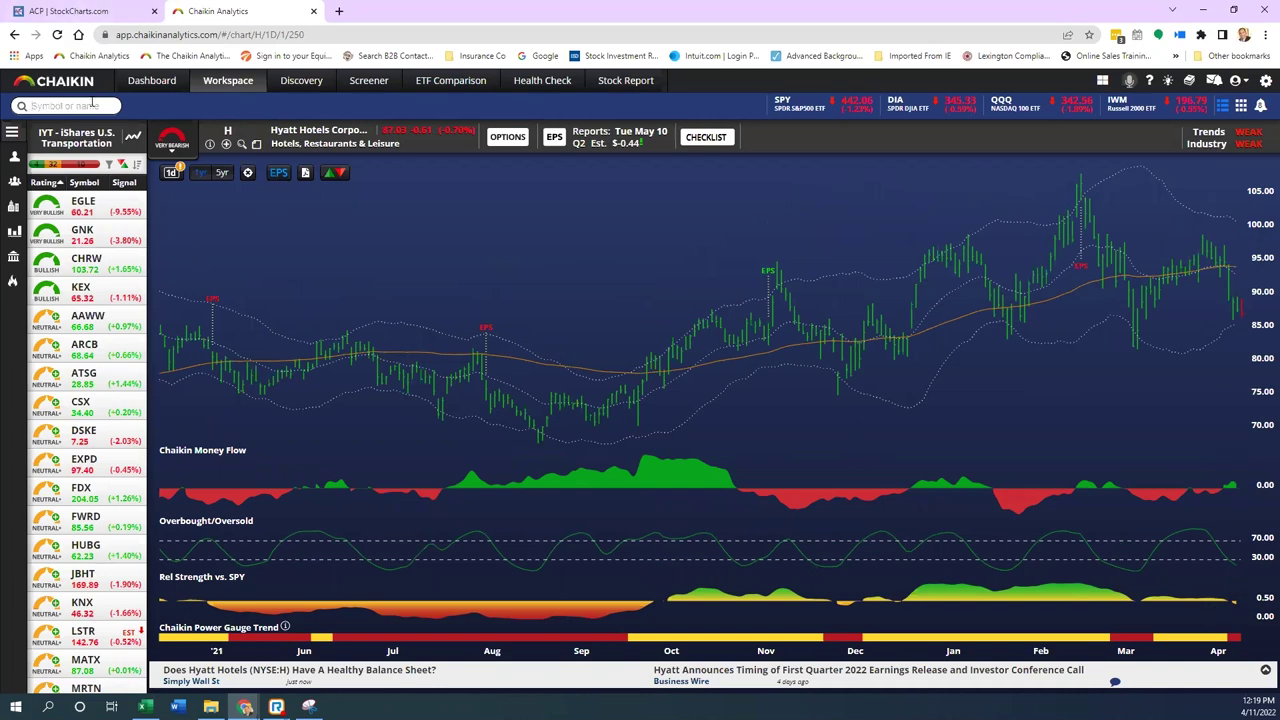
{"action": "type", "text": "ABNB"}
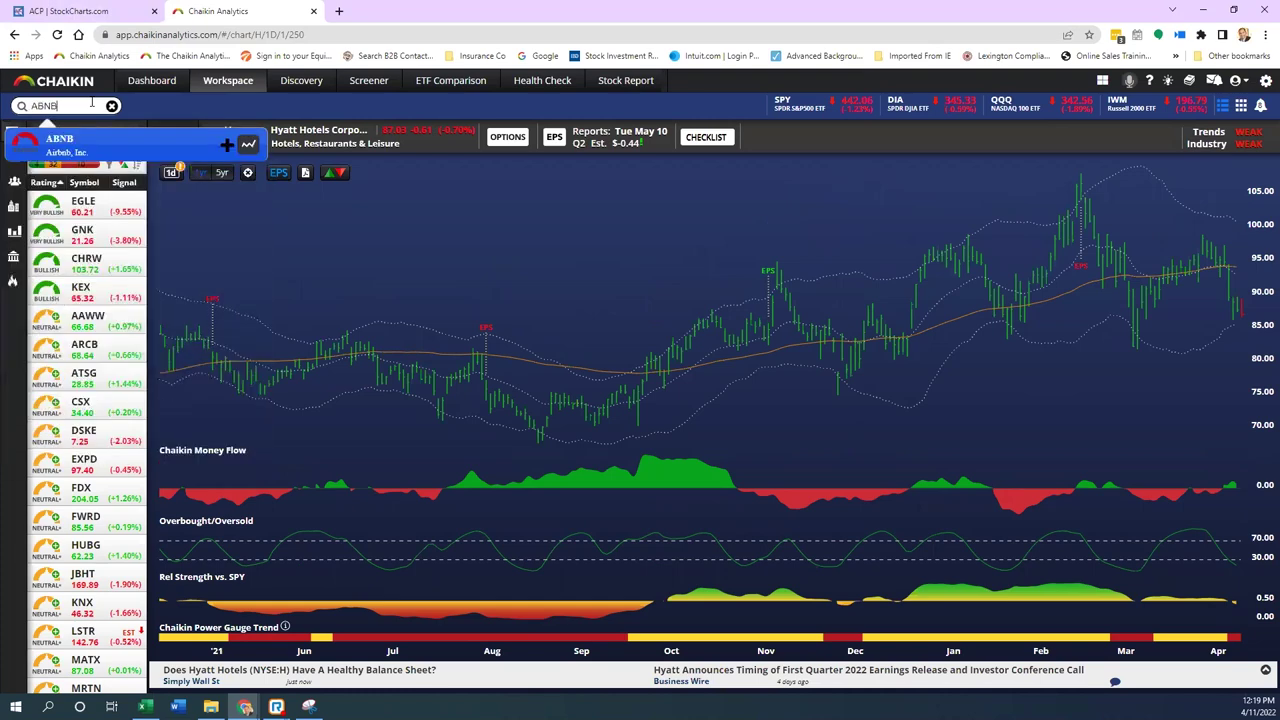
{"action": "left_click", "coordinate": [150, 150]}
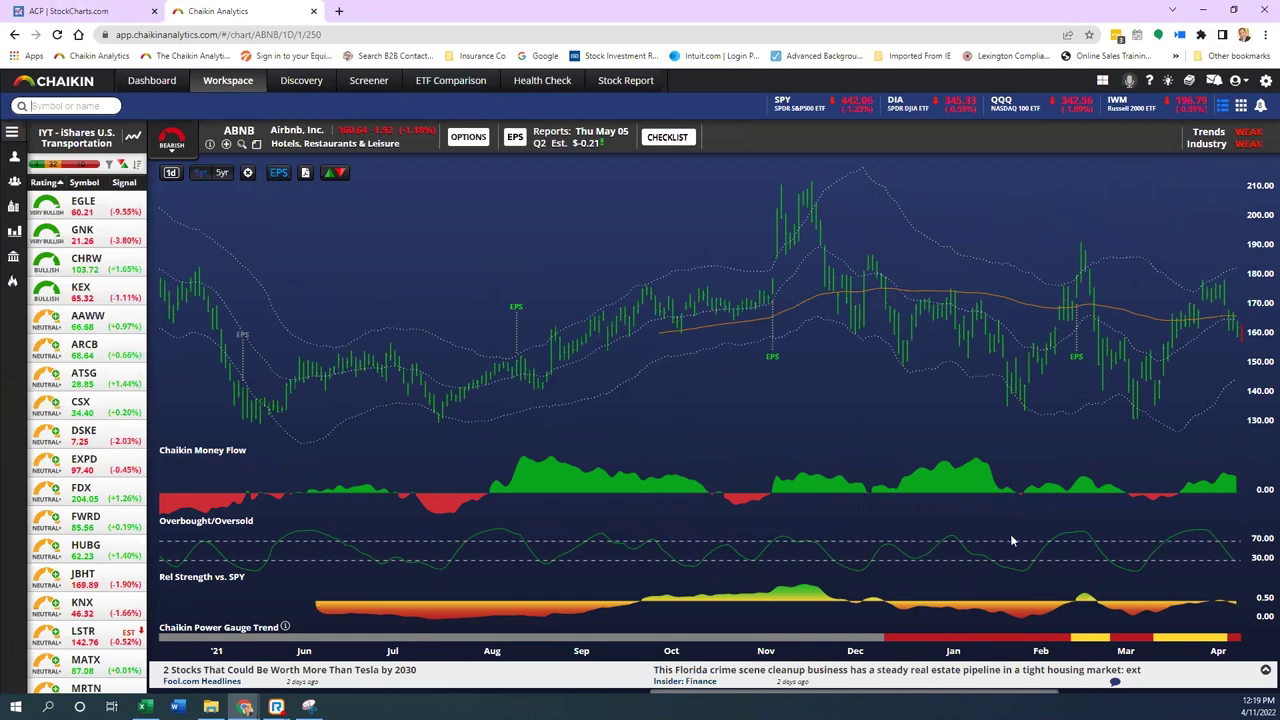
Step: Check the Snipping Tool capture for another bearish-rated stock and chart Wyndham Hotels (WH) in Chaikin Analytics
{"action": "left_click", "coordinate": [80, 14]}
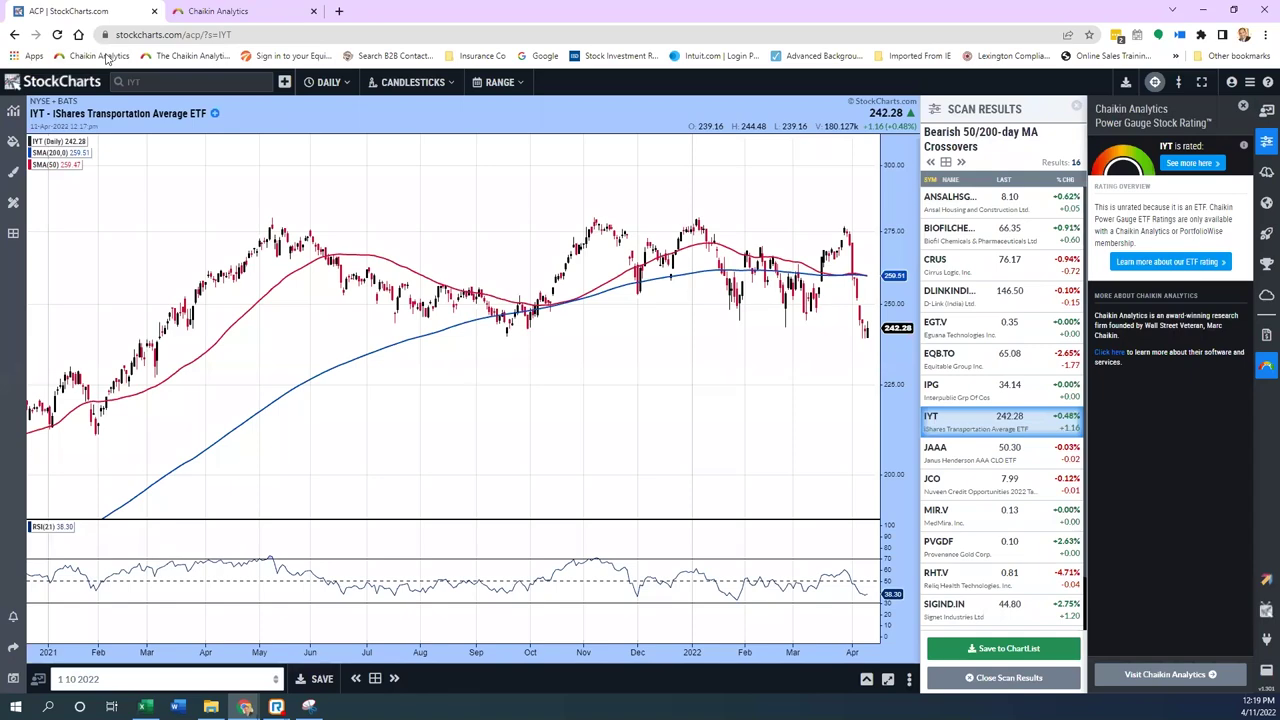
{"action": "left_click", "coordinate": [241, 12]}
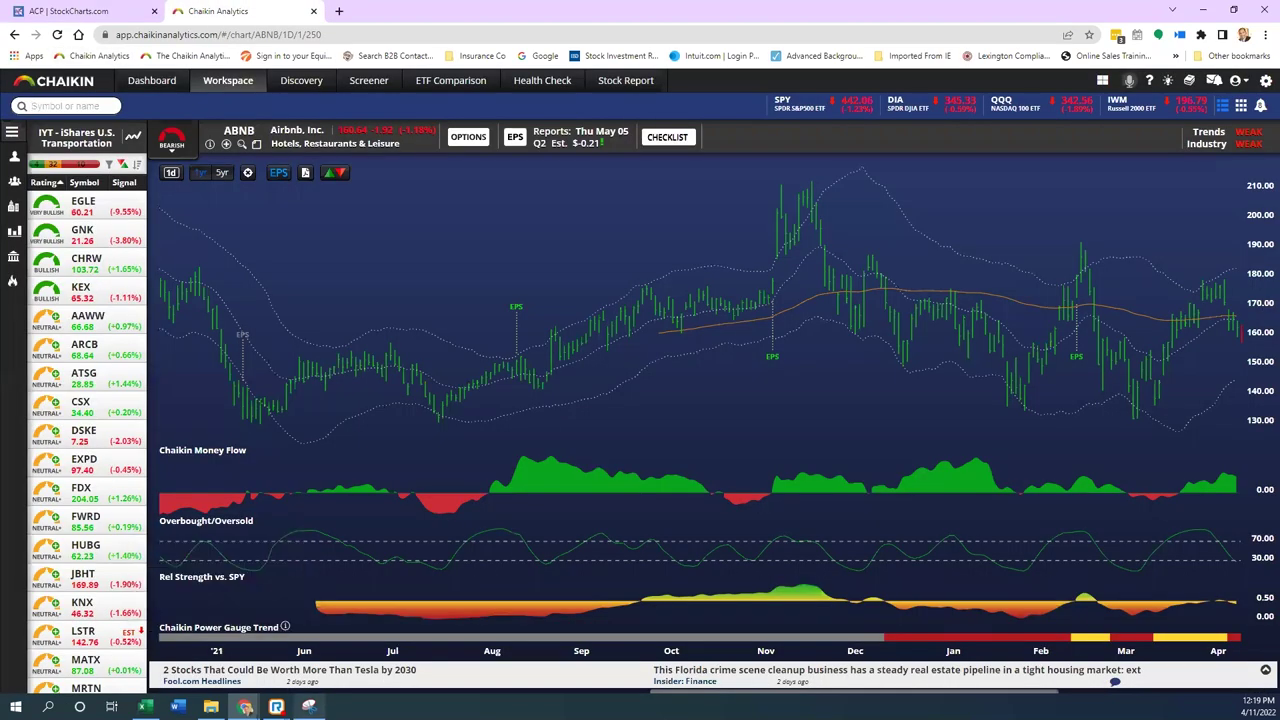
{"action": "left_click", "coordinate": [308, 706]}
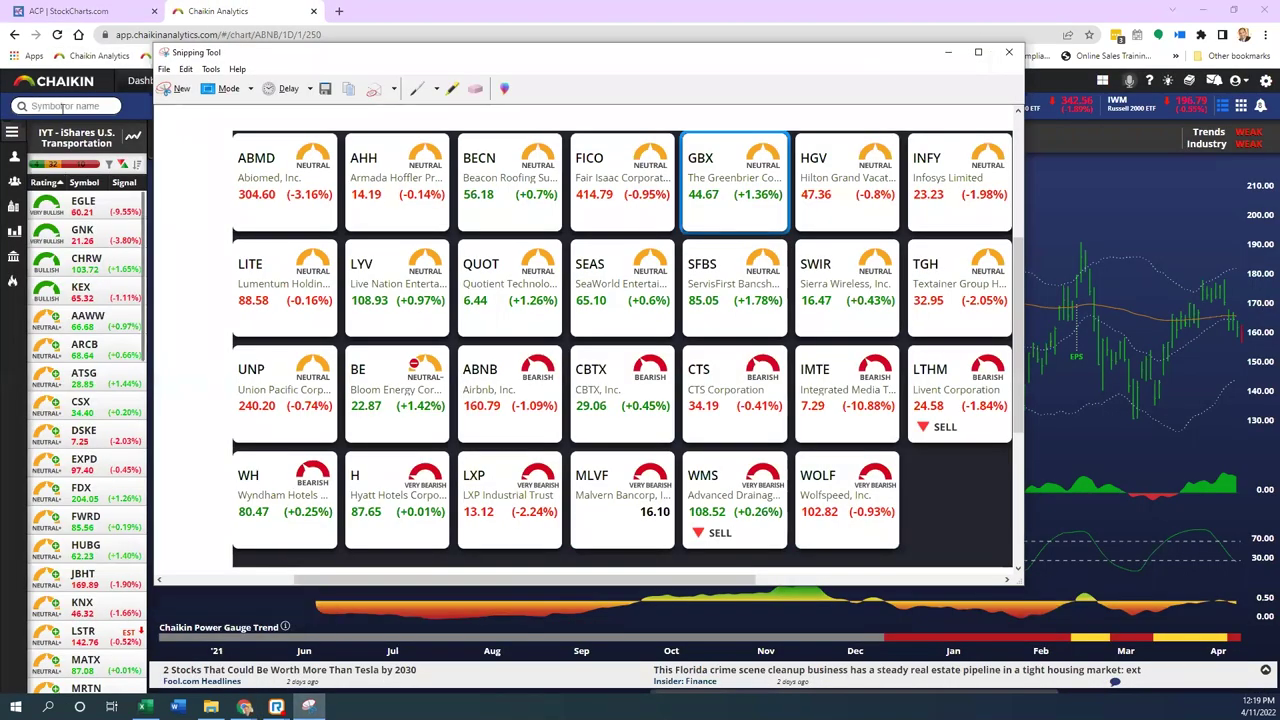
{"action": "left_click", "coordinate": [63, 106]}
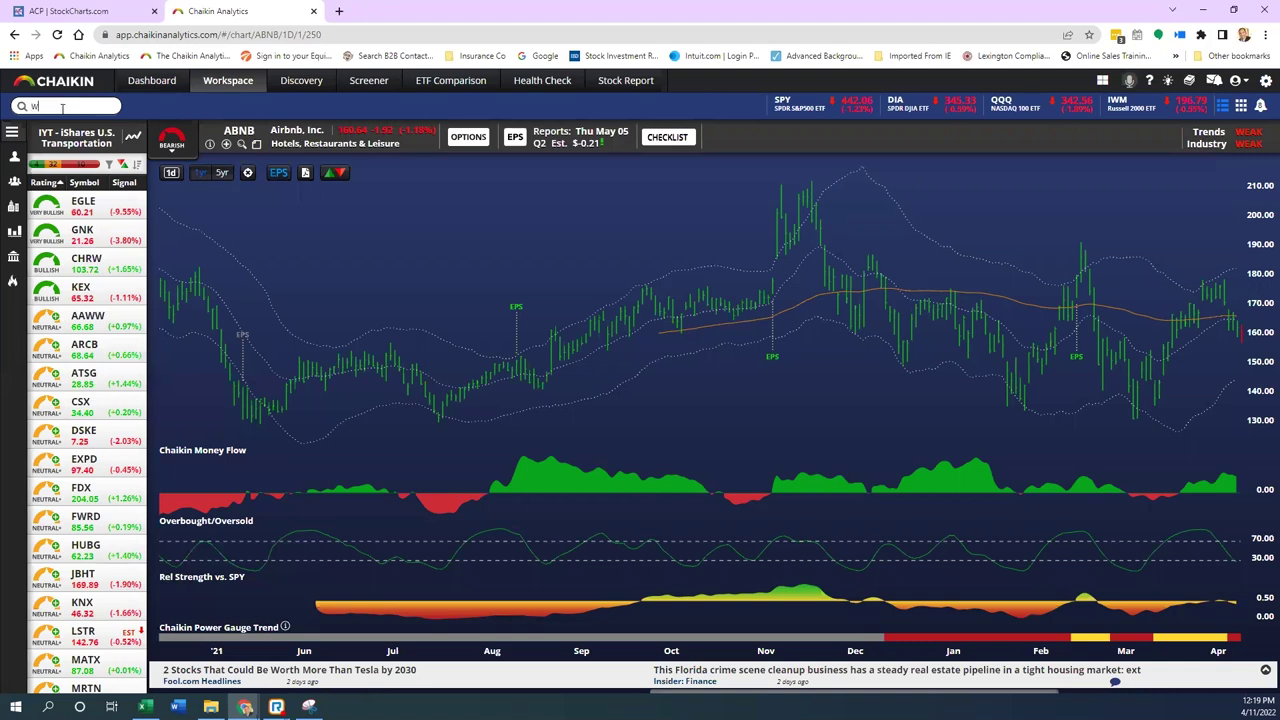
{"action": "type", "text": "WH"}
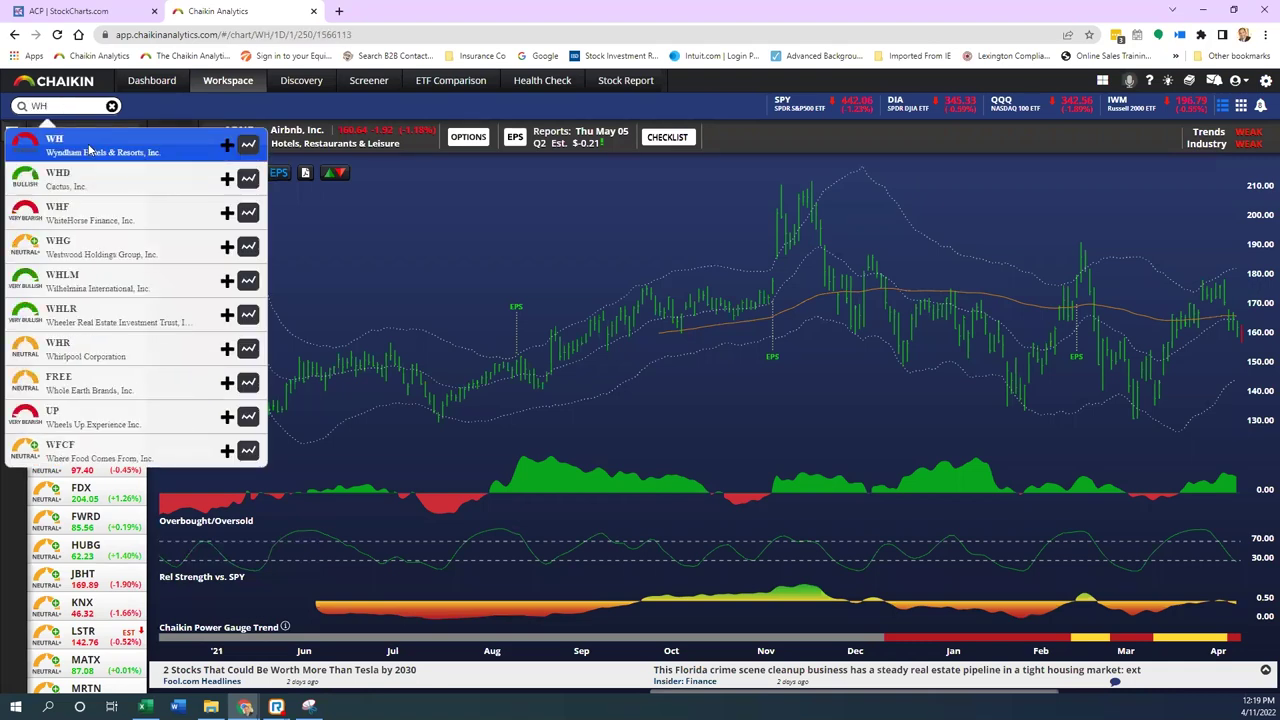
{"action": "left_click", "coordinate": [89, 148]}
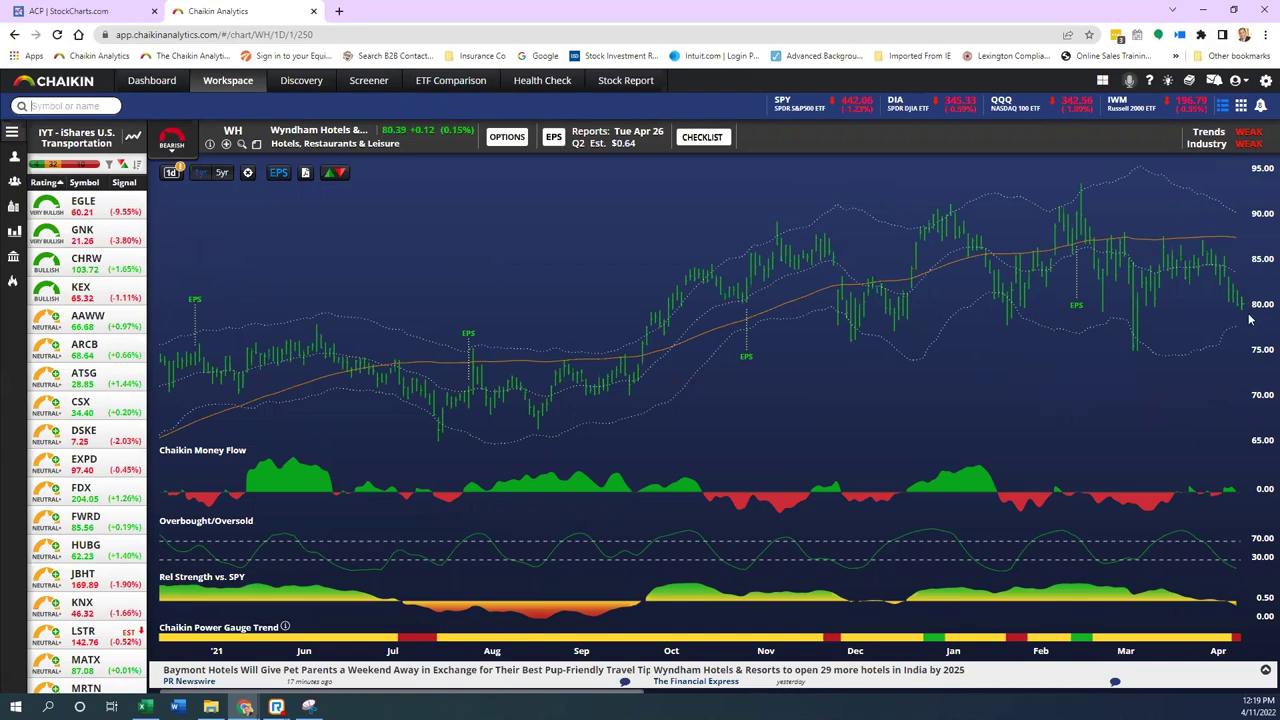
Step: Check the Snipping Tool ratings capture, and chart Hilton Worldwide (HLT) in Chaikin Analytics
{"action": "left_click", "coordinate": [88, 14]}
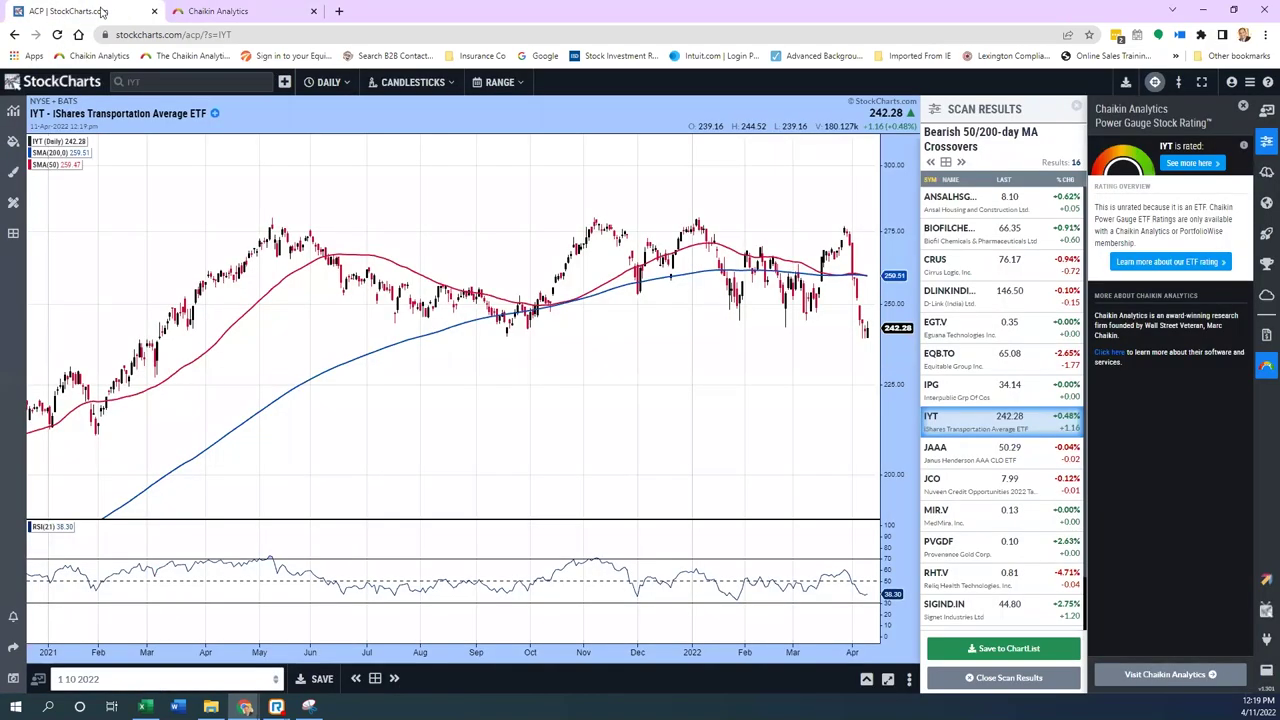
{"action": "left_click", "coordinate": [220, 12]}
{"action": "mouse_move", "coordinate": [308, 706]}
{"action": "left_click", "coordinate": [349, 600]}
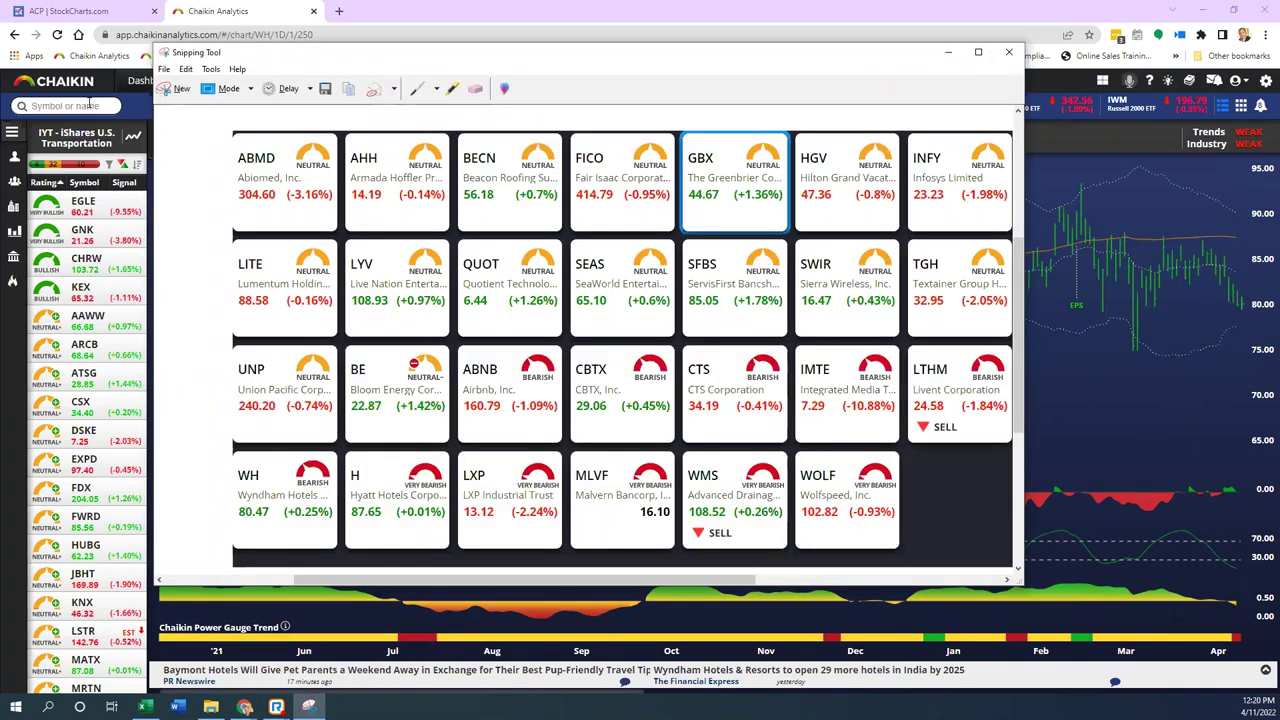
{"action": "left_click", "coordinate": [81, 110]}
{"action": "type", "text": "H"}
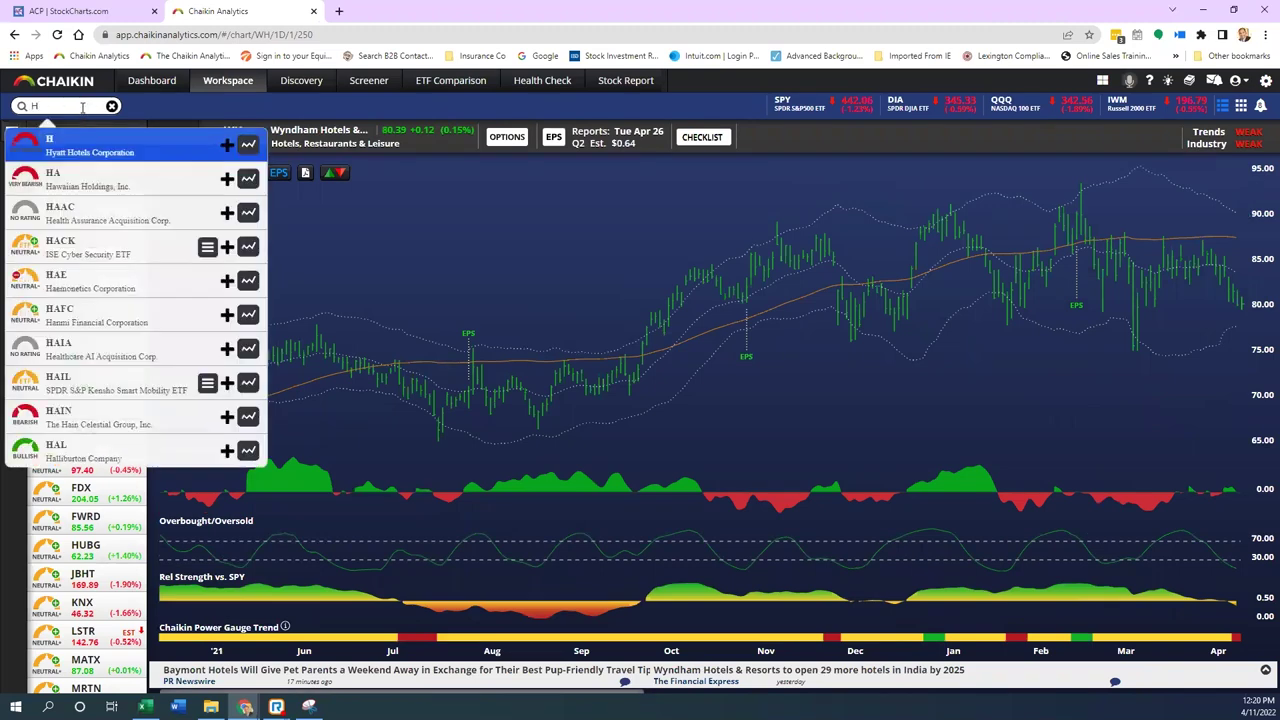
{"action": "type", "text": "LT"}
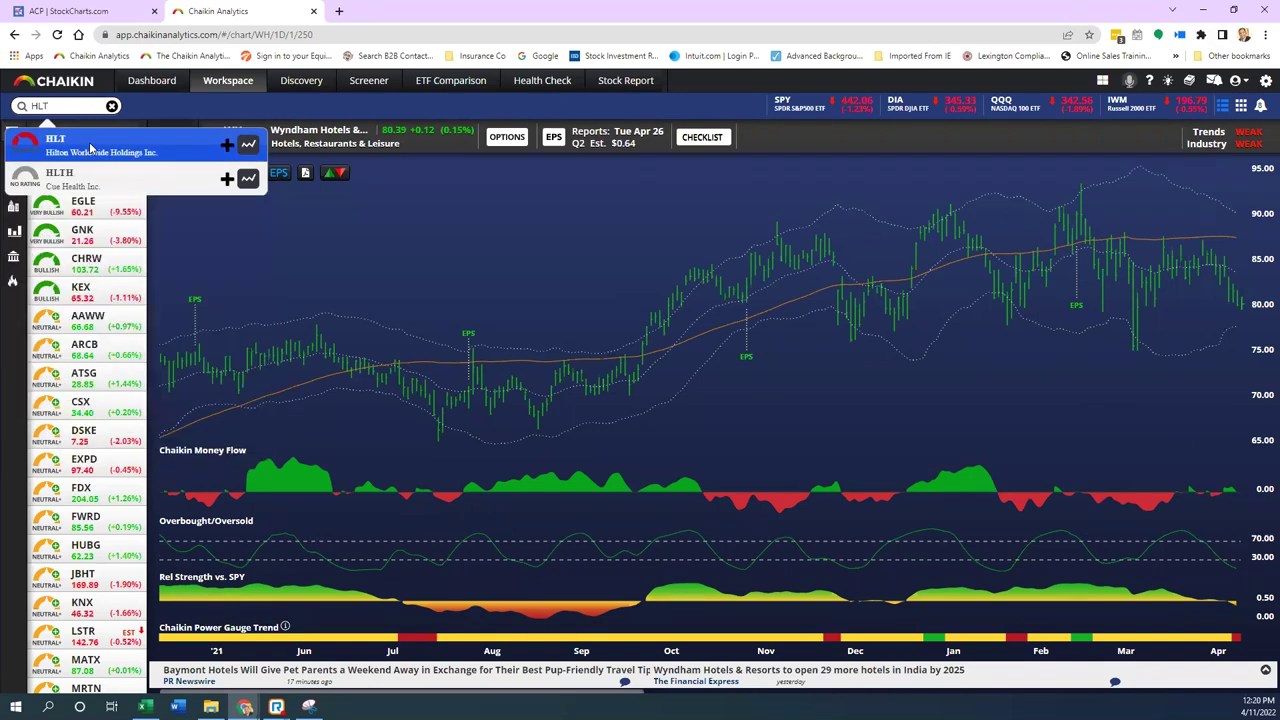
{"action": "left_click", "coordinate": [90, 148]}
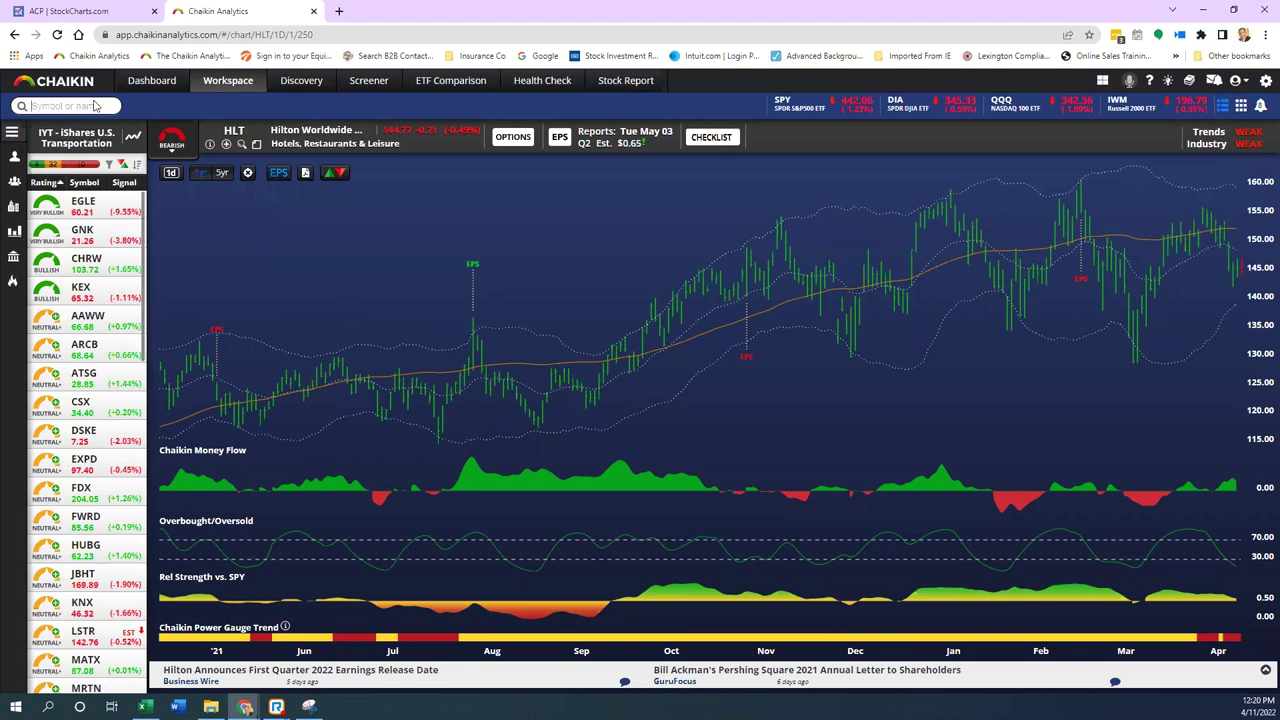
Step: Chart NVIDIA (NVDA) in Chaikin Analytics over a five-year range
{"action": "type", "text": "NVDA"}
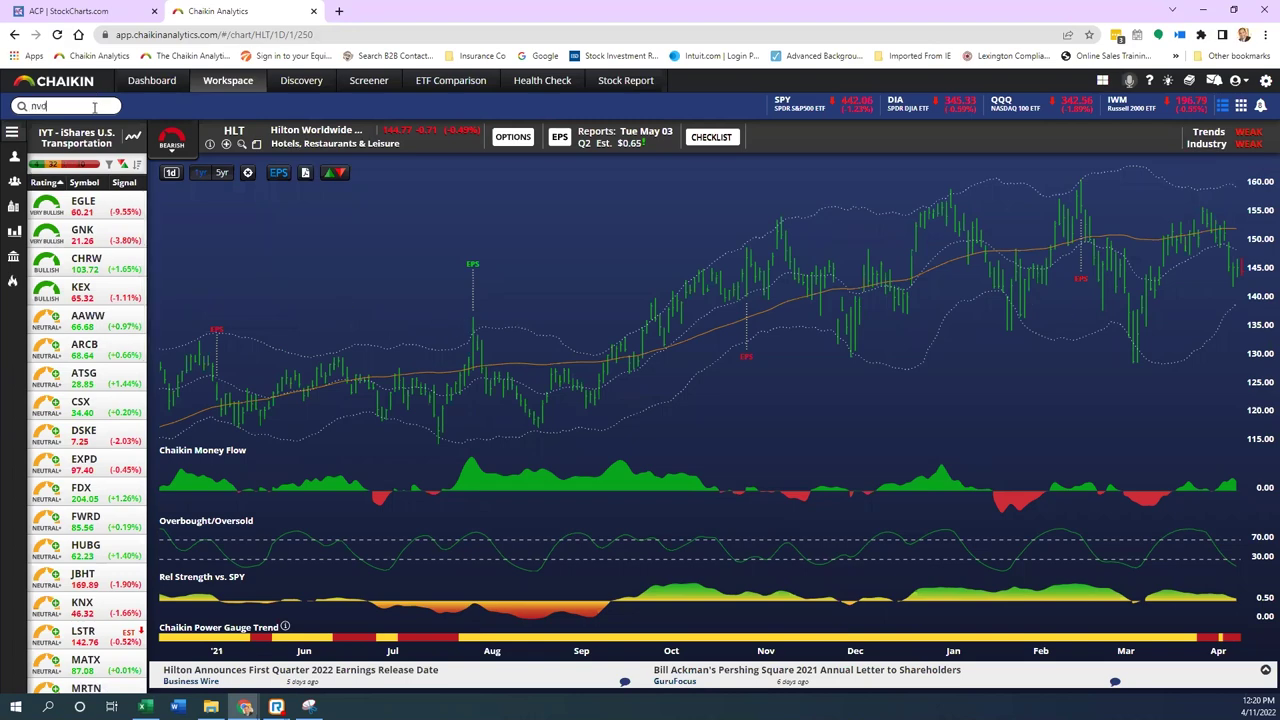
{"action": "left_click", "coordinate": [108, 142]}
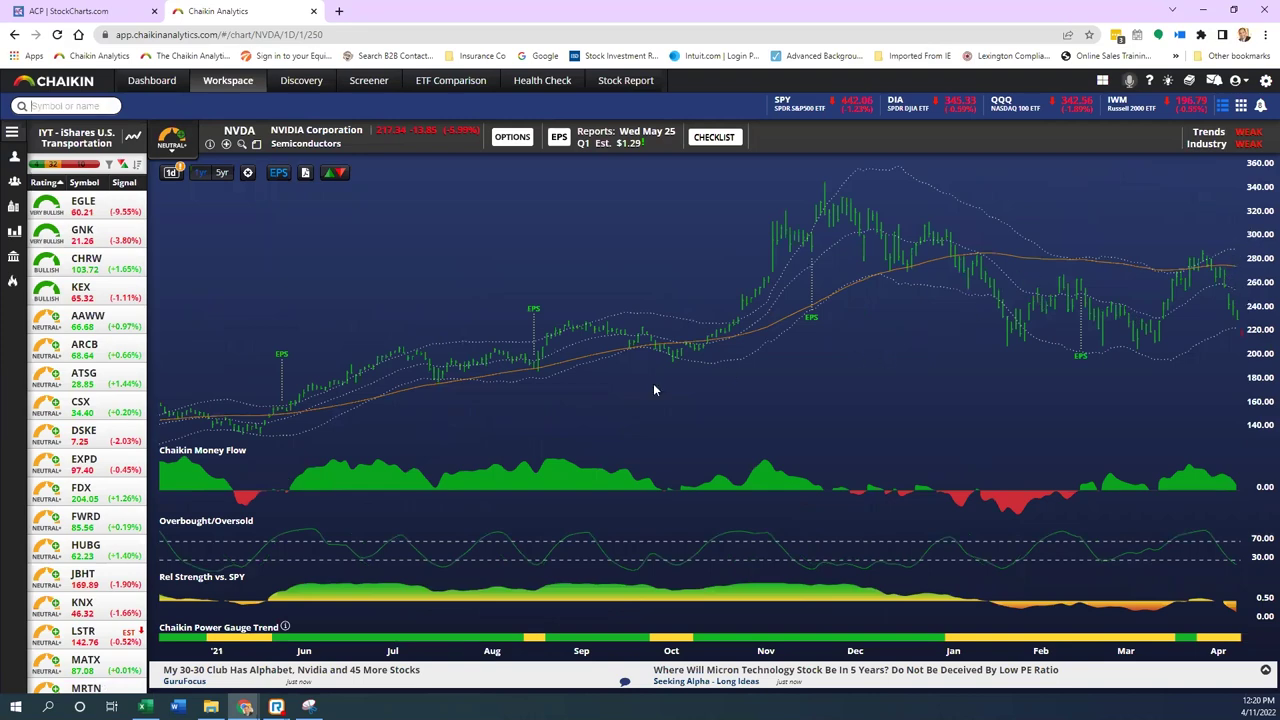
{"action": "left_click", "coordinate": [222, 174]}
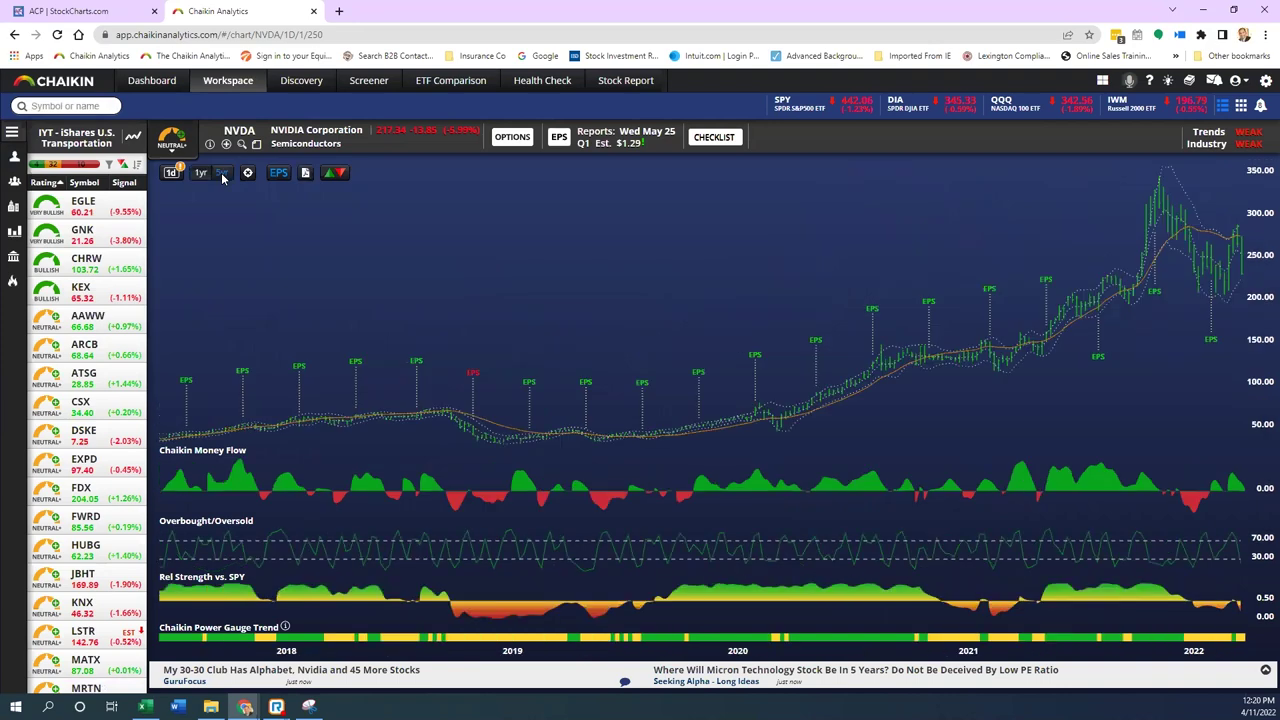
Step: Inspect the NVDA price data for February 15, 2019 and November 12, 2021, closing the data box after each
{"action": "left_click", "coordinate": [502, 446]}
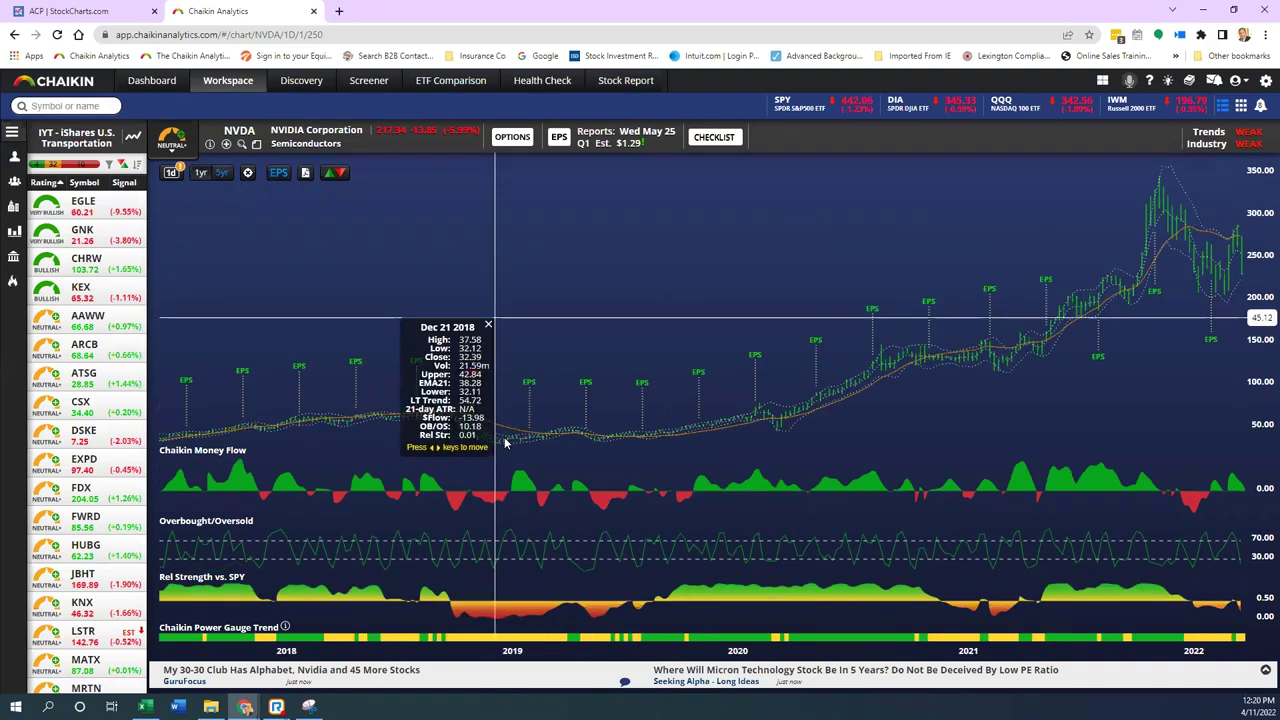
{"action": "key", "text": "Right"}
{"action": "key", "text": "Right"}
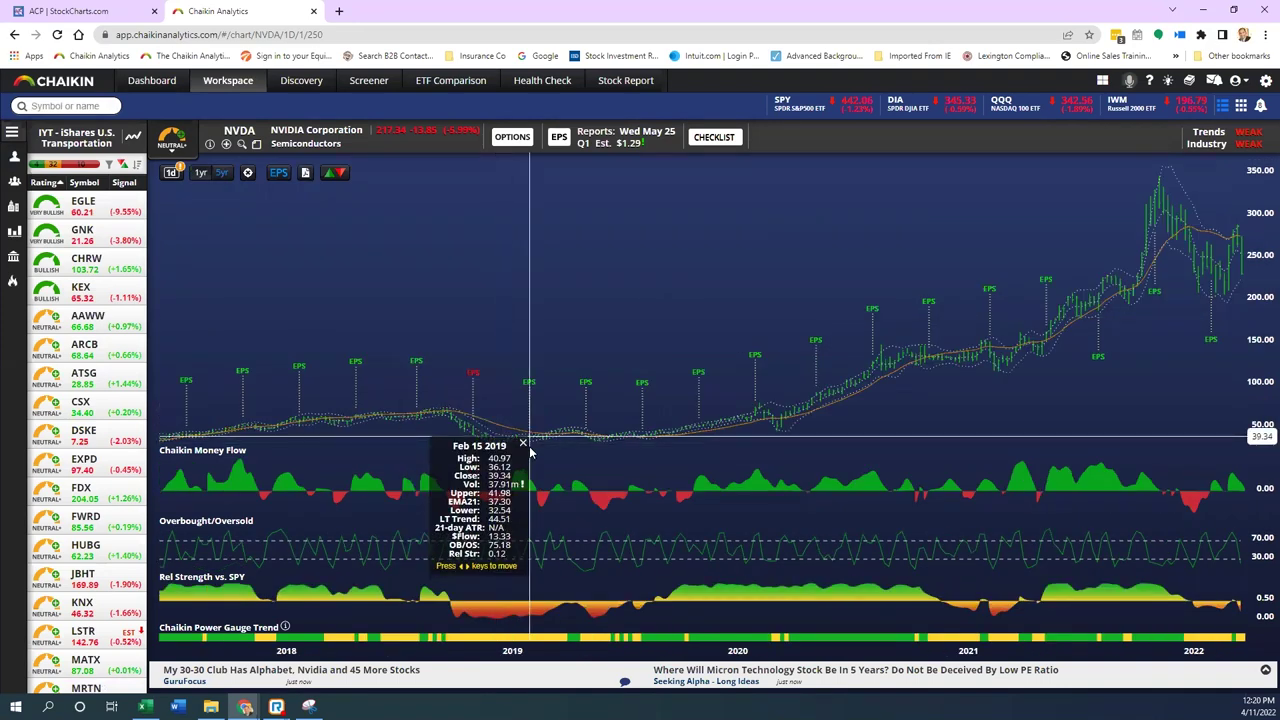
{"action": "key", "text": "Escape"}
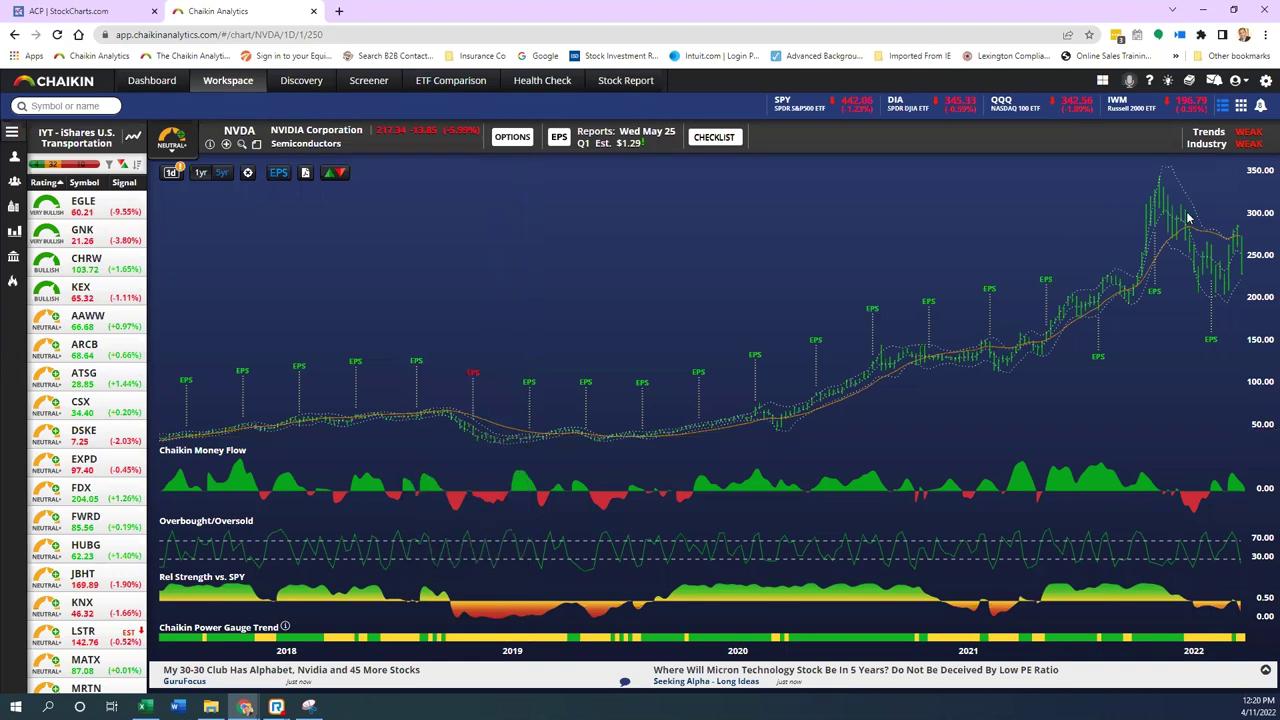
{"action": "left_click", "coordinate": [1151, 185]}
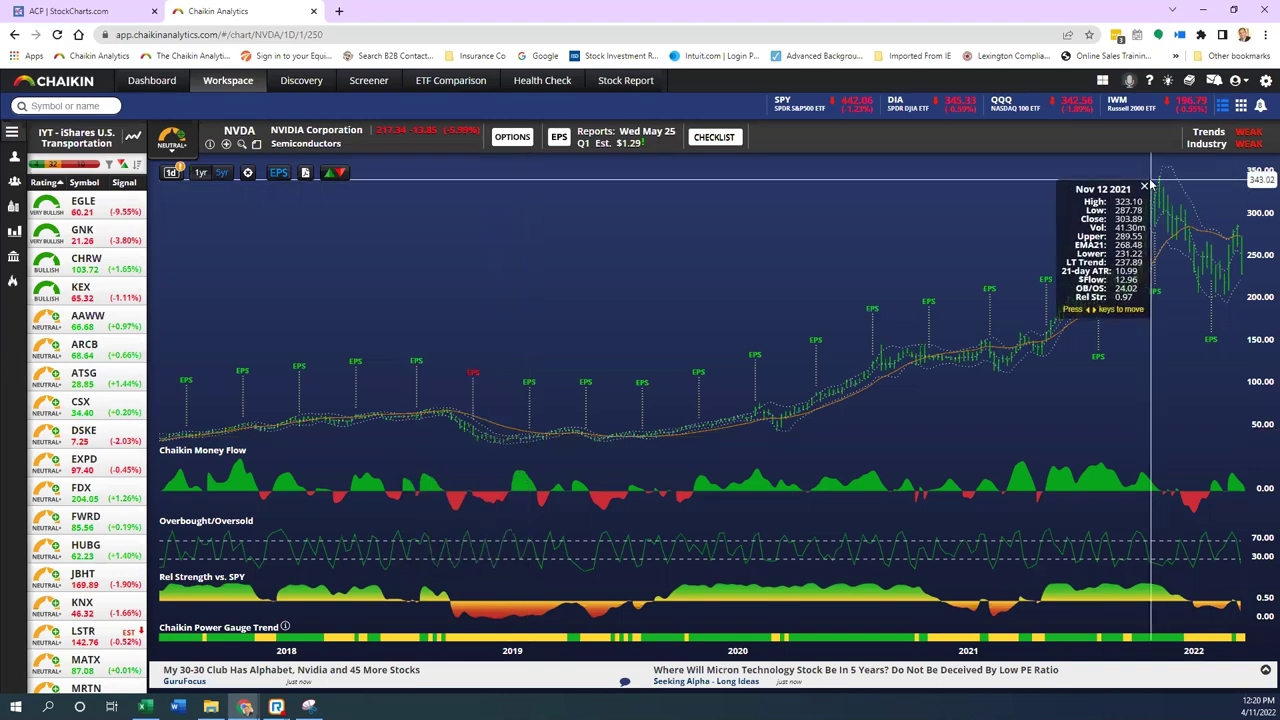
{"action": "left_click", "coordinate": [1144, 187]}
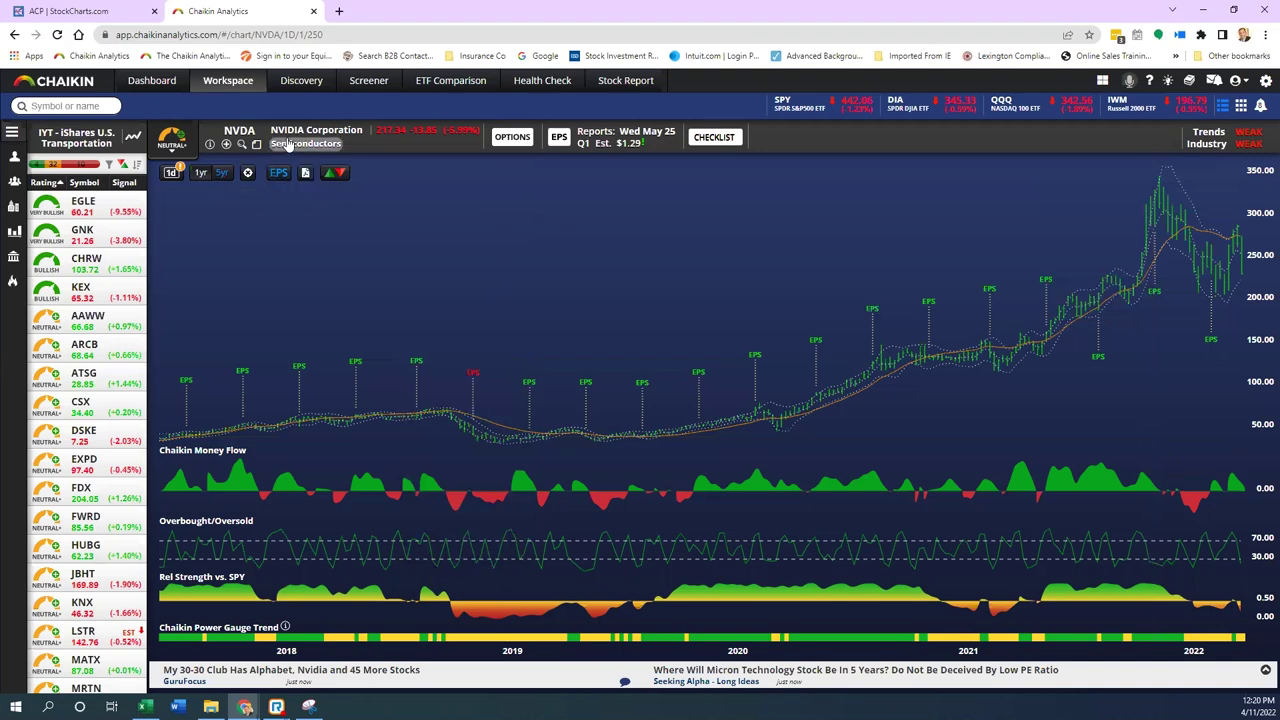
Step: Return the NVDA chart to the one-year range and inspect the price data for February 2 and February 4, 2022
{"action": "left_click", "coordinate": [200, 172]}
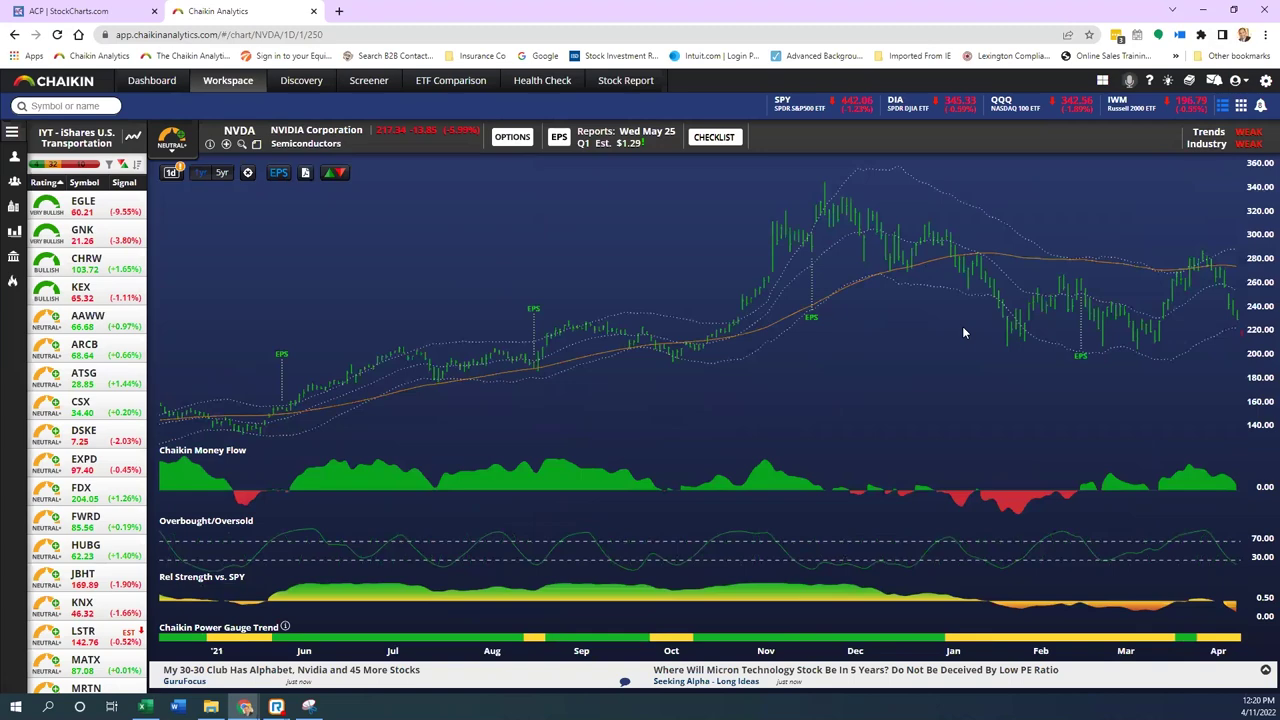
{"action": "left_click", "coordinate": [1039, 347]}
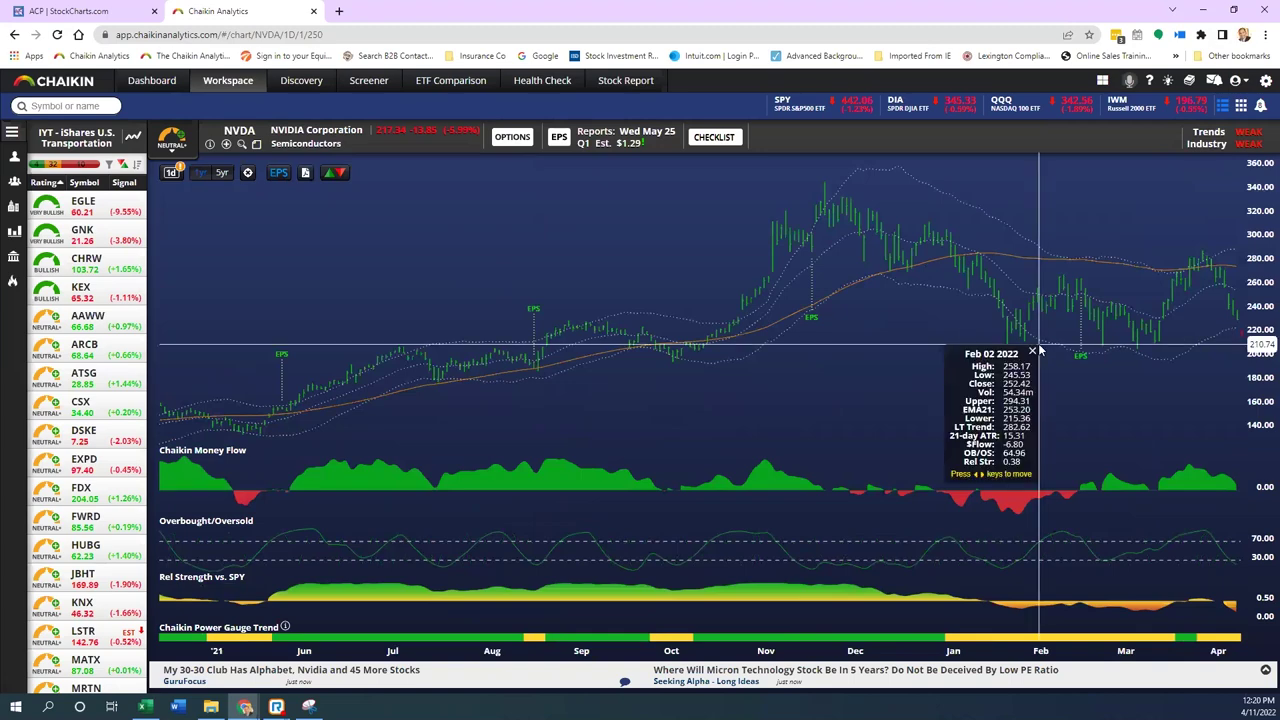
{"action": "left_click", "coordinate": [1047, 354]}
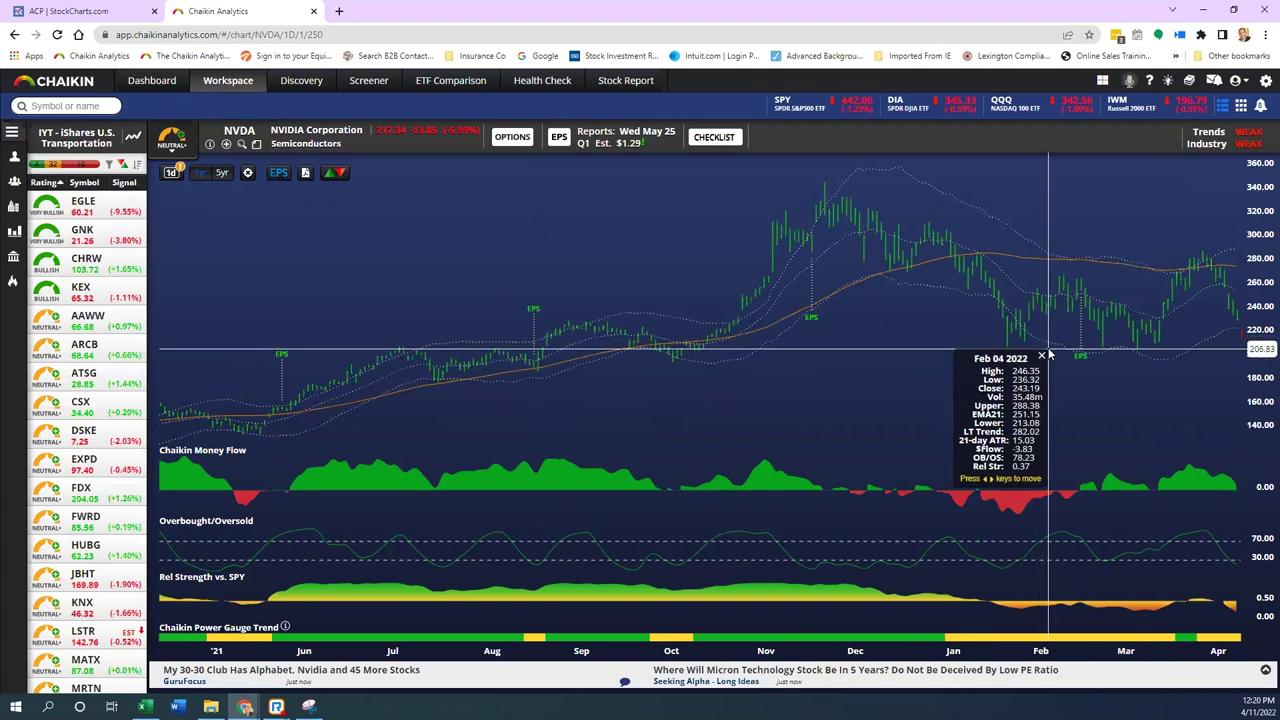
{"action": "left_click", "coordinate": [1049, 343]}
{"action": "left_click", "coordinate": [1043, 343]}
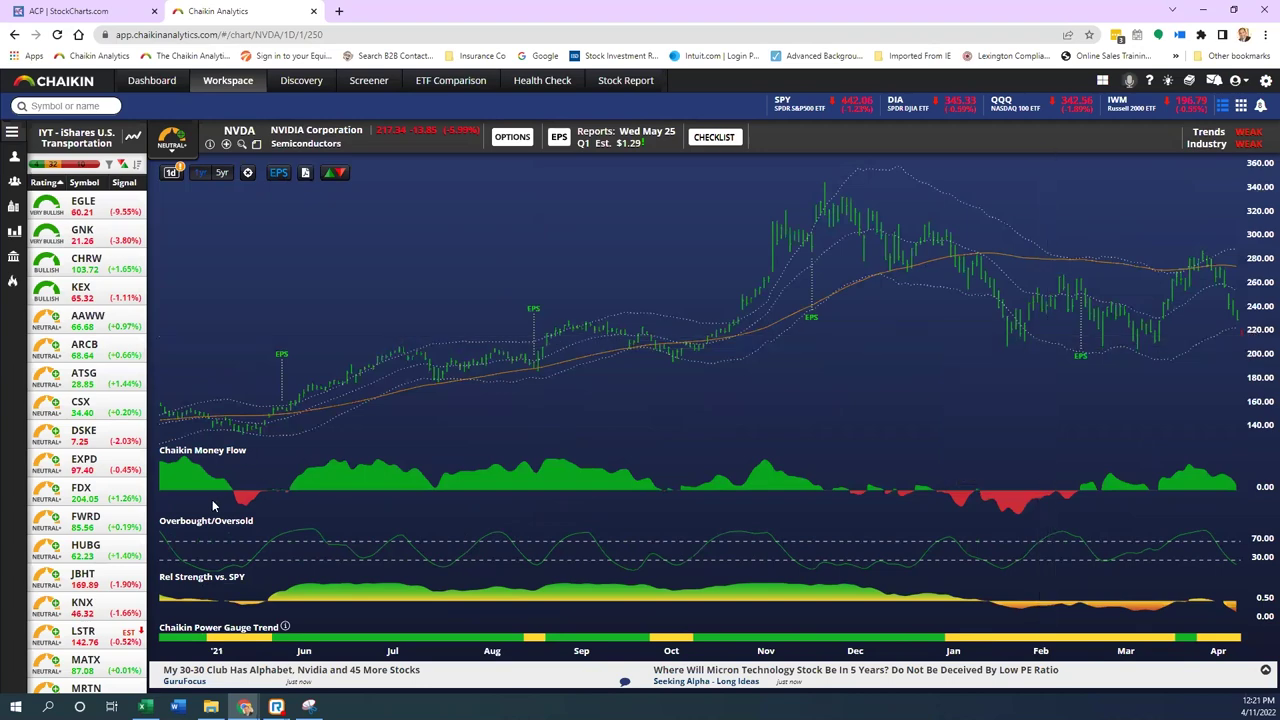
Step: Inspect the NVDA price data for May 20, May 25 and July 14, 2021, and close the data box
{"action": "left_click", "coordinate": [266, 434]}
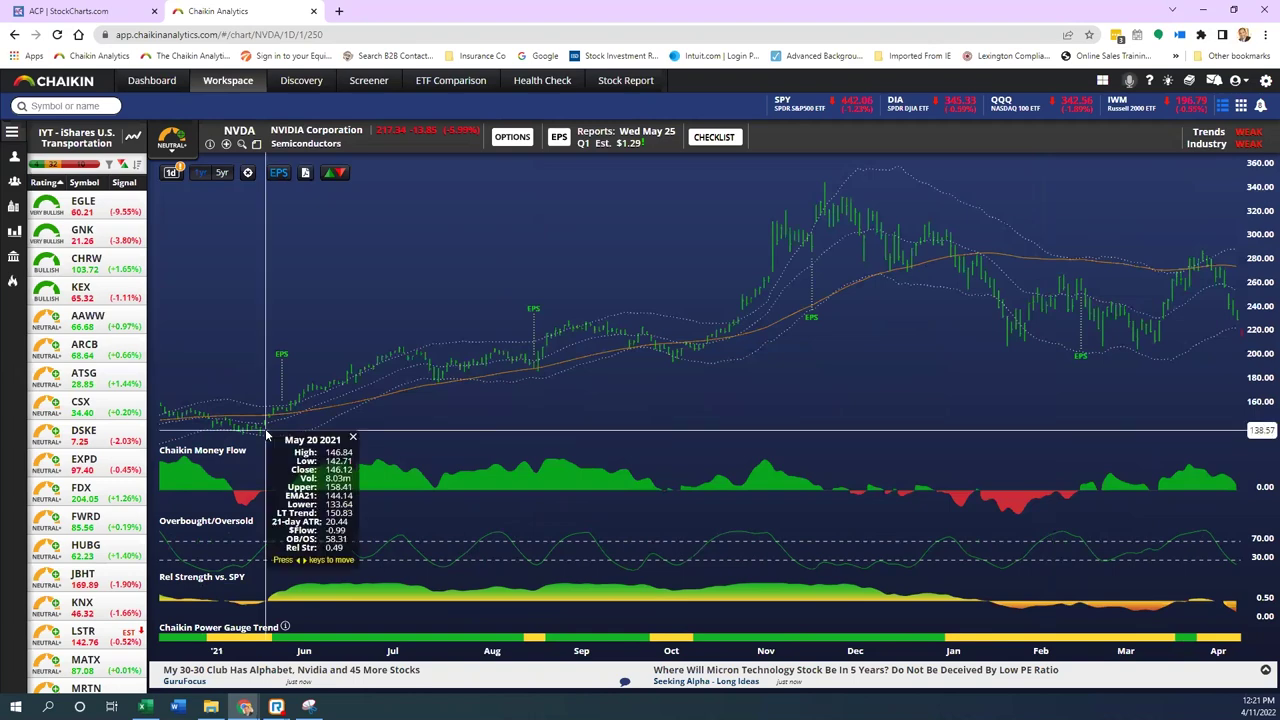
{"action": "left_click", "coordinate": [275, 421]}
{"action": "left_click", "coordinate": [278, 408]}
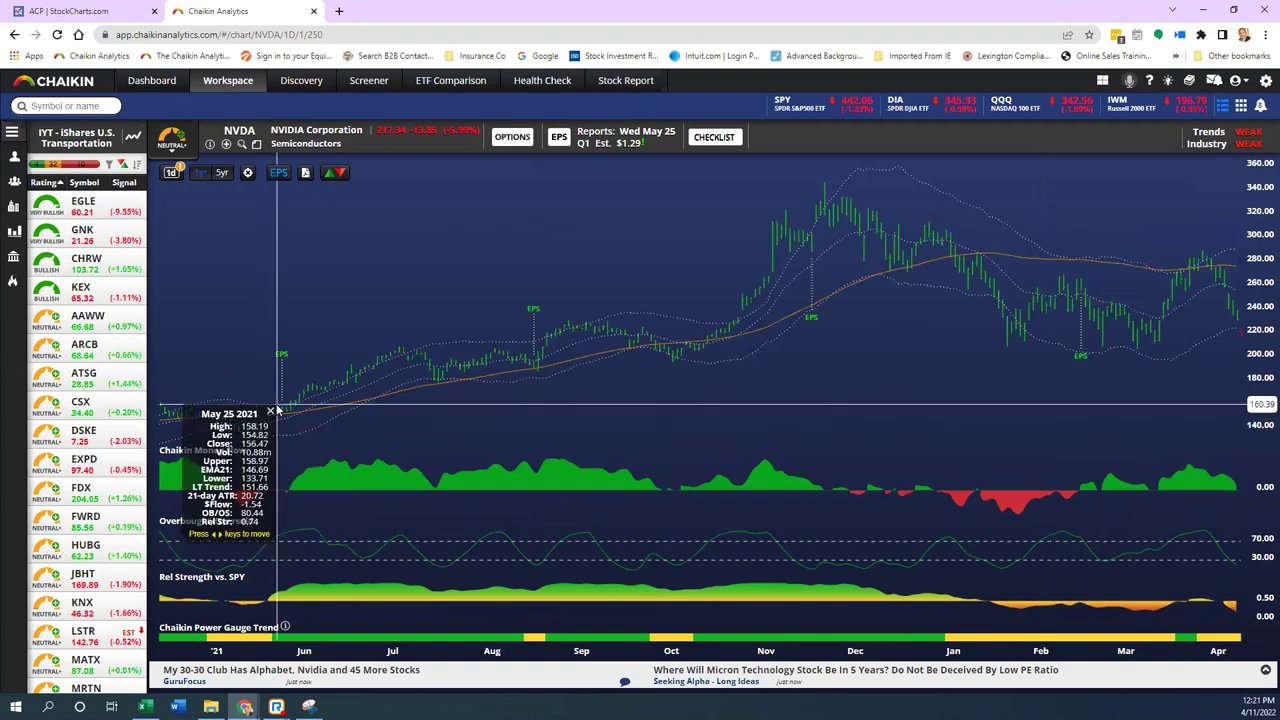
{"action": "left_click", "coordinate": [272, 411]}
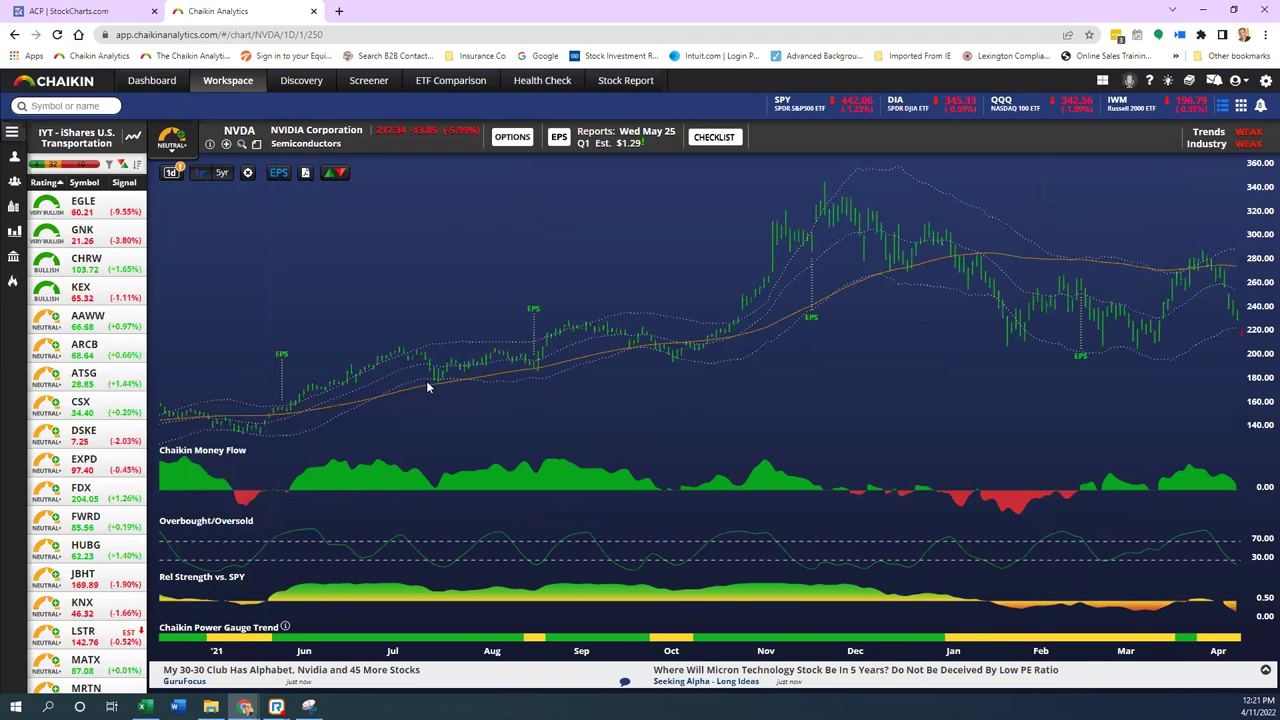
{"action": "left_click", "coordinate": [427, 382]}
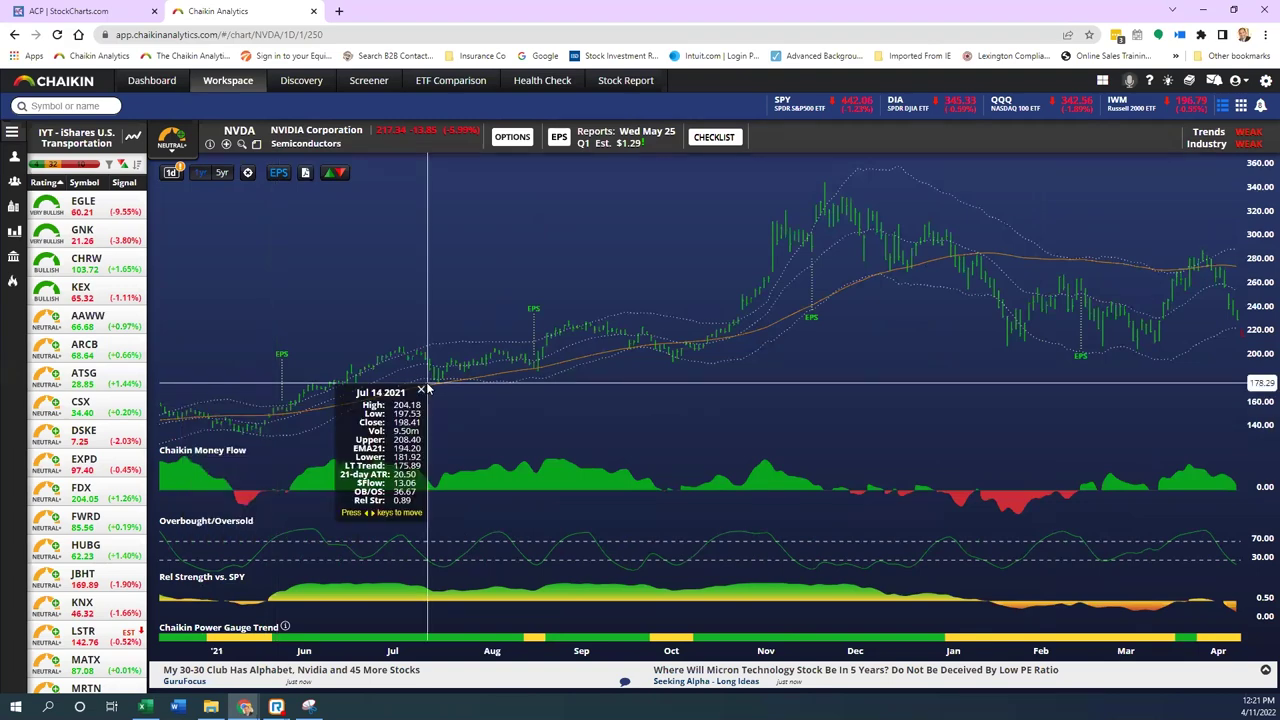
{"action": "left_click", "coordinate": [427, 387]}
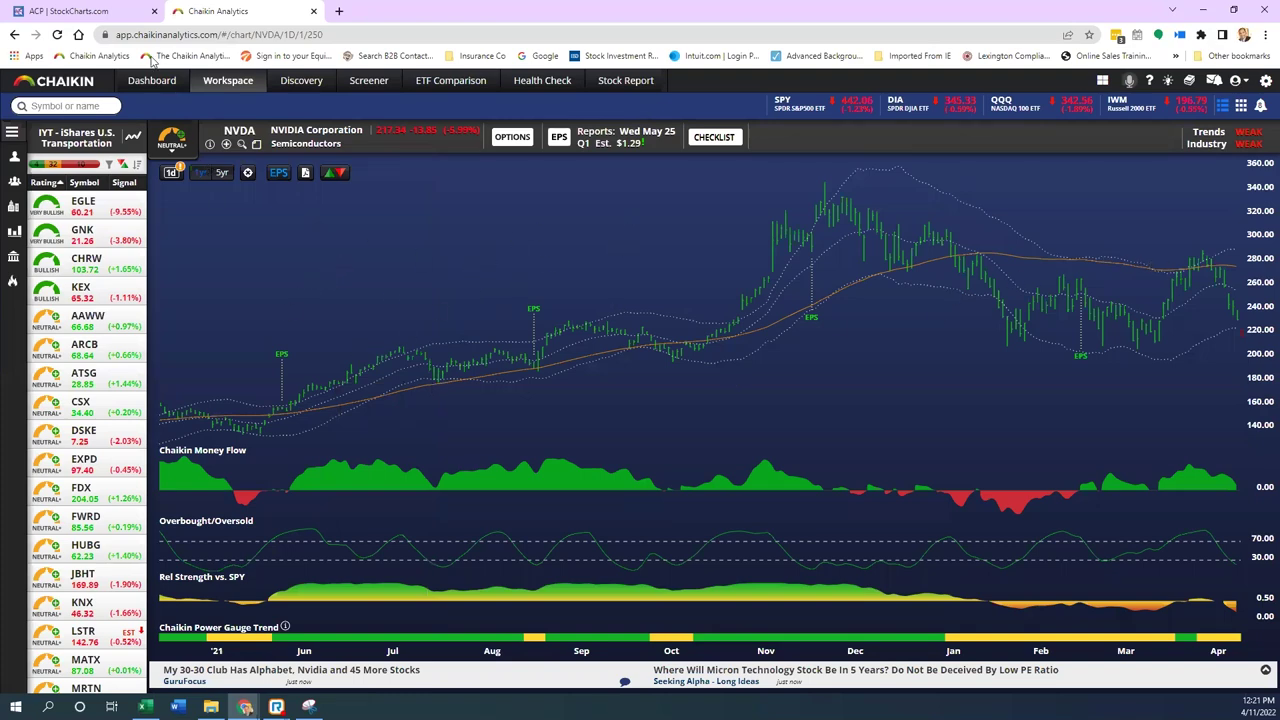
Step: Glance at the StockCharts scan and bring up the Snipping Tool ratings capture to look for another candidate
{"action": "left_click", "coordinate": [125, 11]}
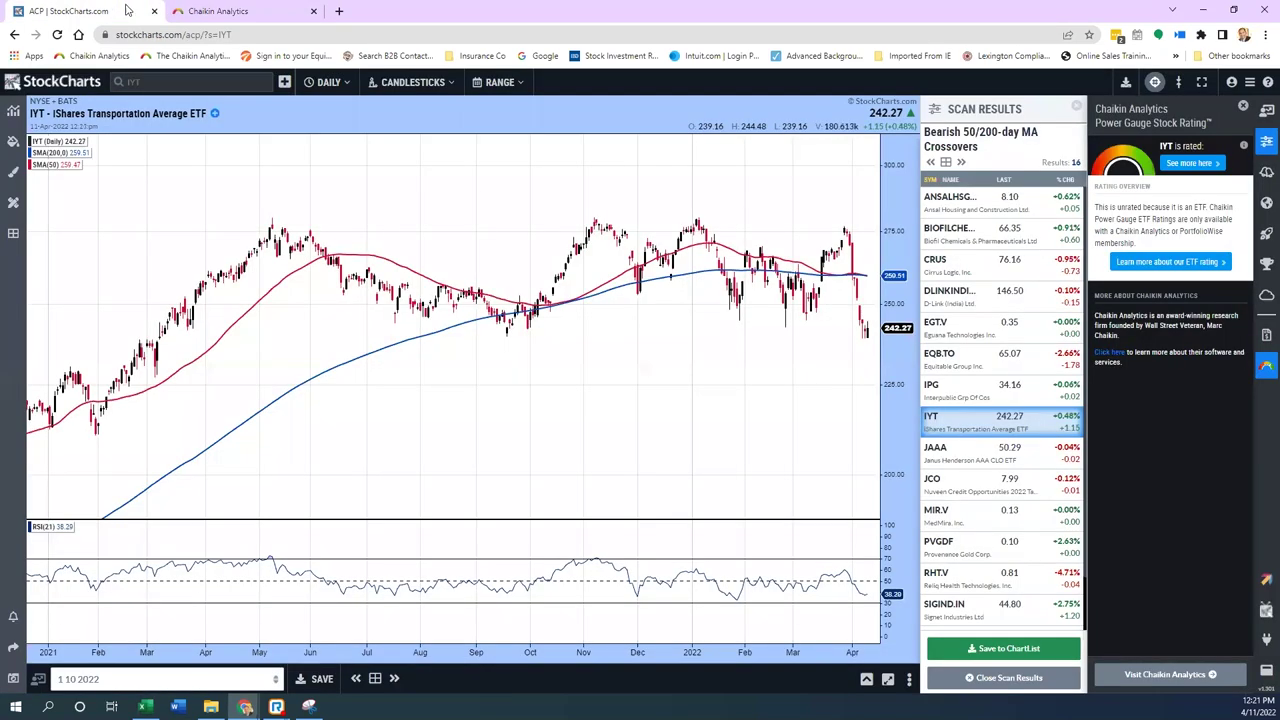
{"action": "left_click", "coordinate": [215, 11]}
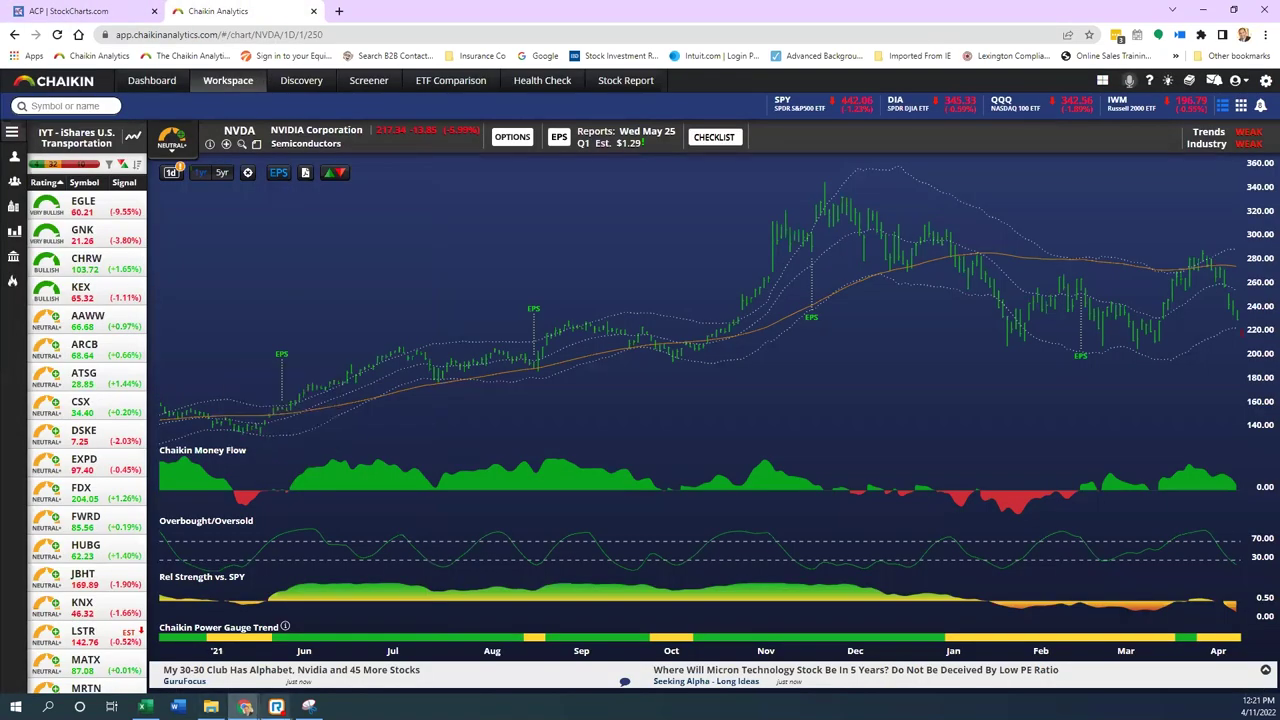
{"action": "mouse_move", "coordinate": [308, 706]}
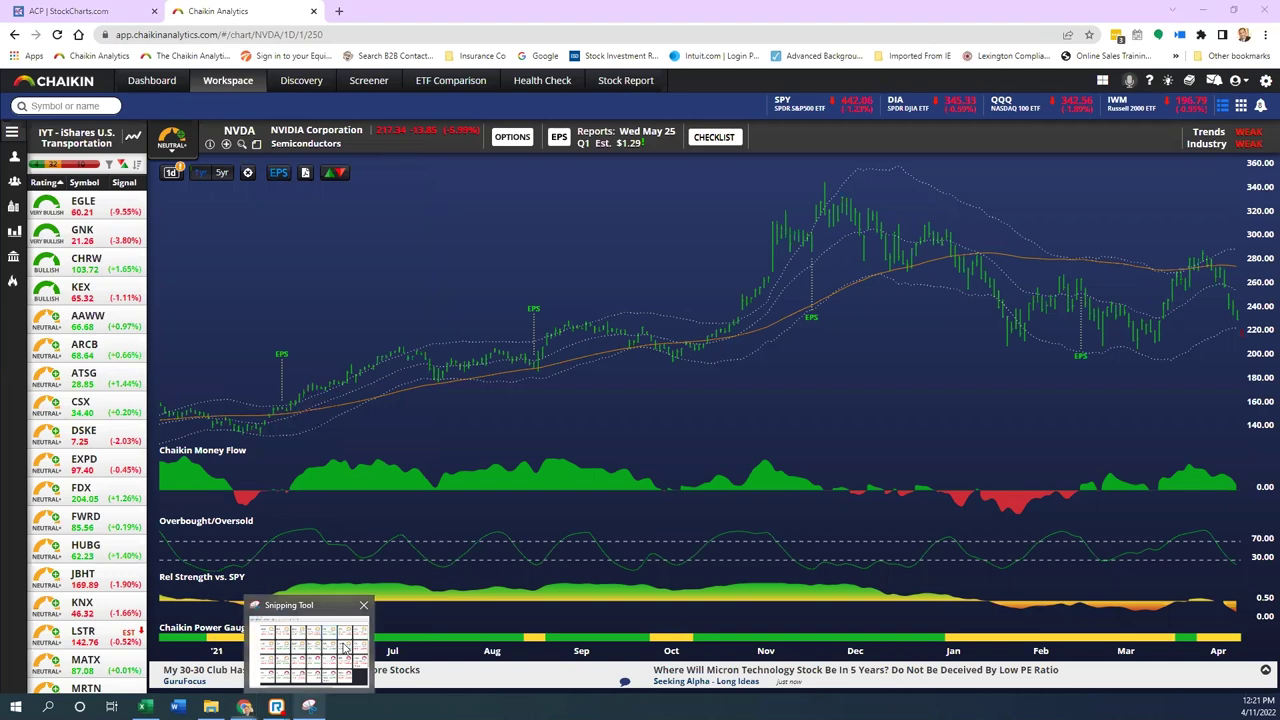
{"action": "left_click", "coordinate": [346, 655]}
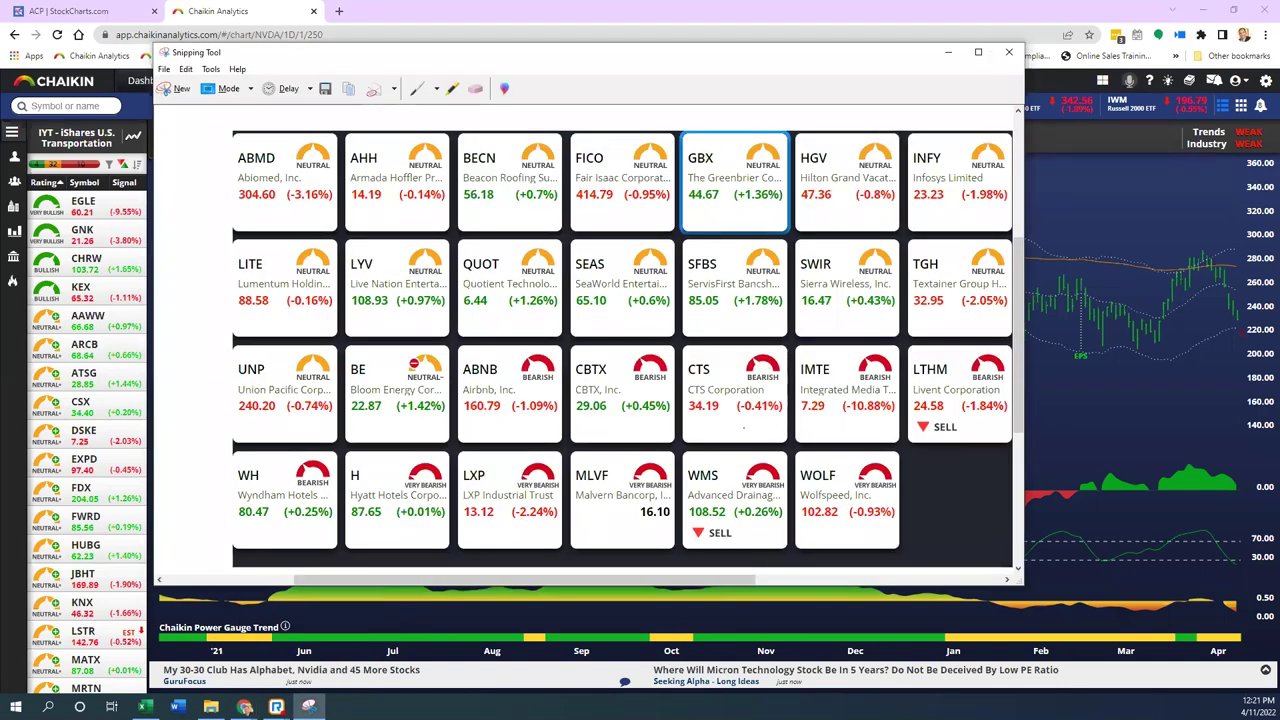